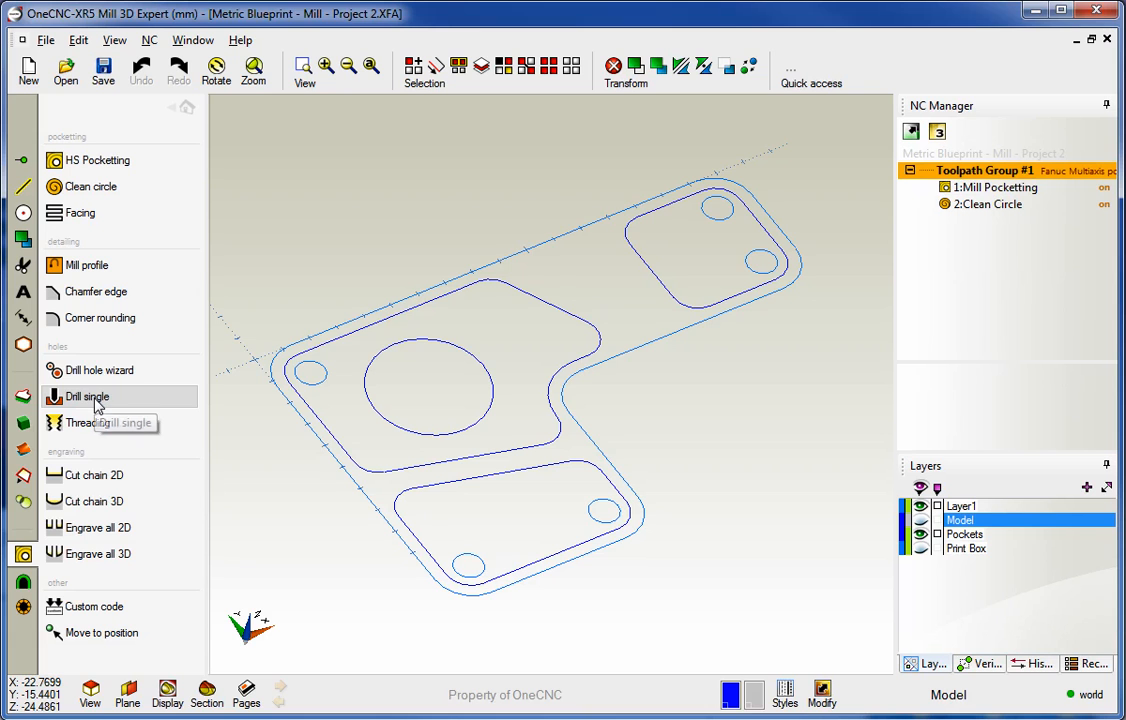
pyautogui.click(96, 400)
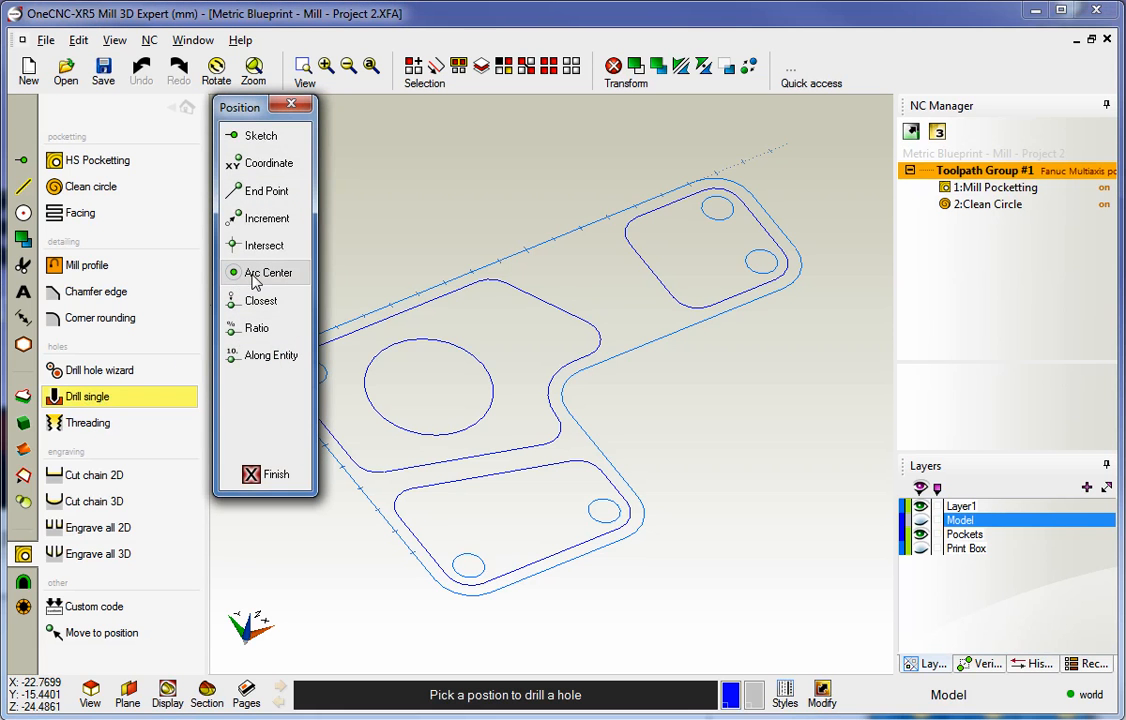
pyautogui.click(256, 273)
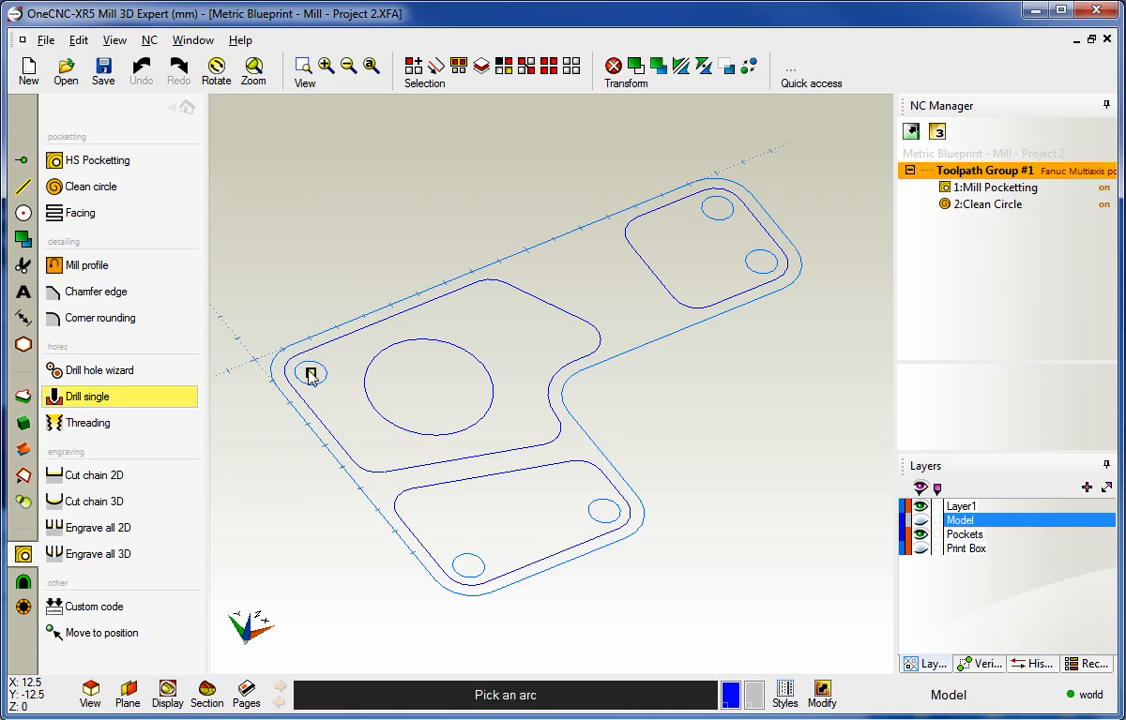
pyautogui.click(726, 208)
pyautogui.click(764, 262)
pyautogui.click(608, 510)
pyautogui.click(470, 566)
pyautogui.rightClick(527, 515)
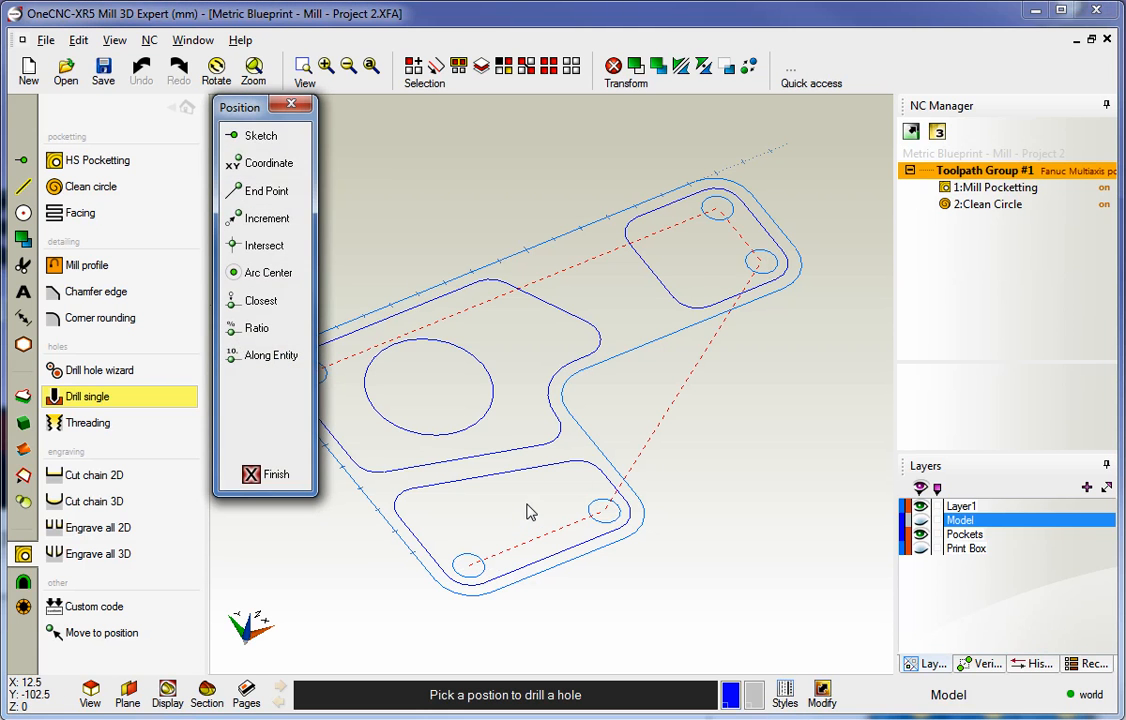
pyautogui.click(246, 472)
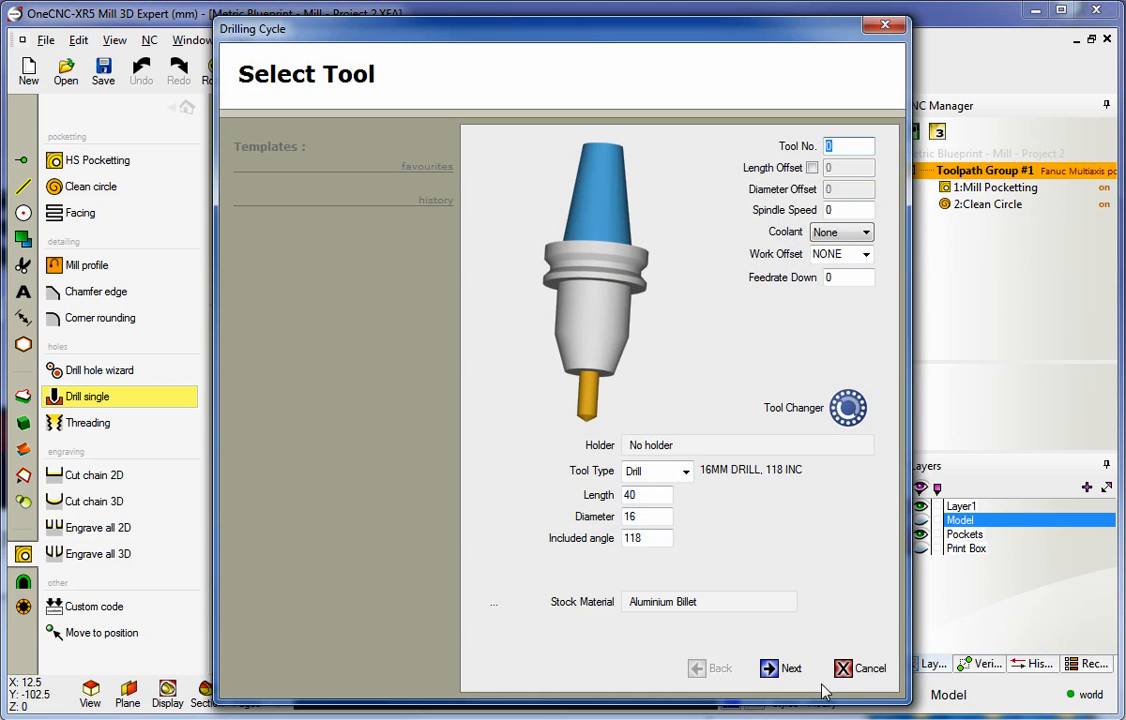
pyautogui.click(844, 668)
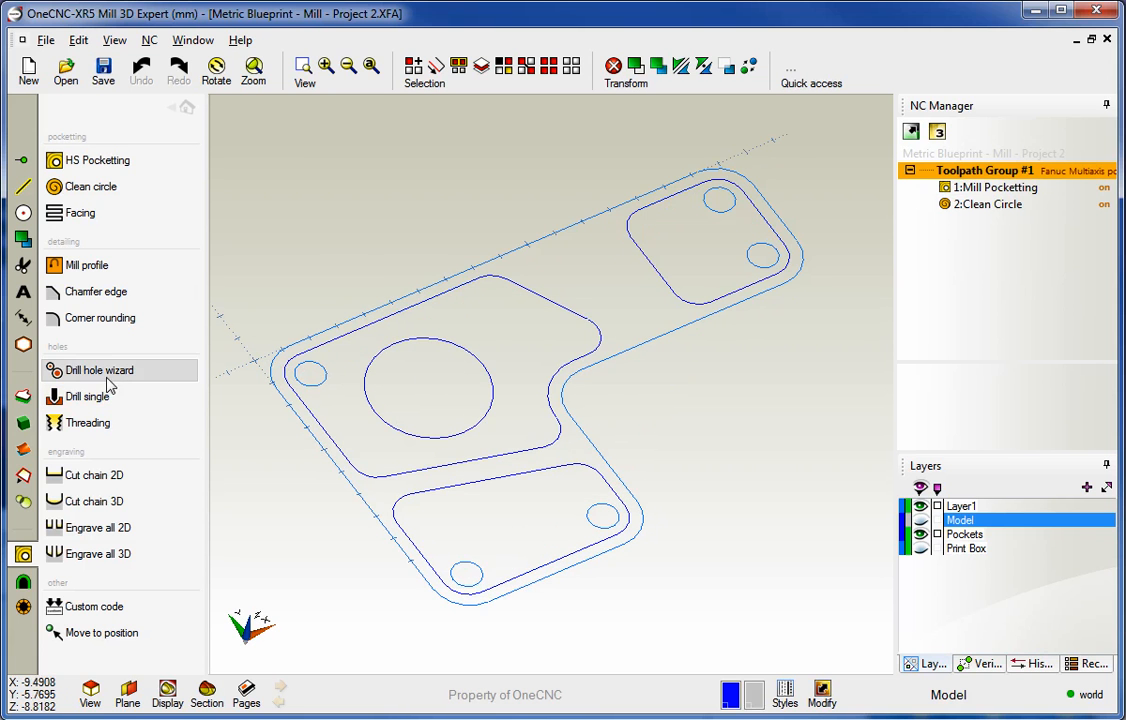
# Start the Drill hole wizard and move its window clear of the part geometry.
pyautogui.scroll(-2, 470, 432)
pyautogui.scroll(-1, 477, 427)
pyautogui.moveTo(515, 382); pyautogui.dragTo(433, 490, button='middle')
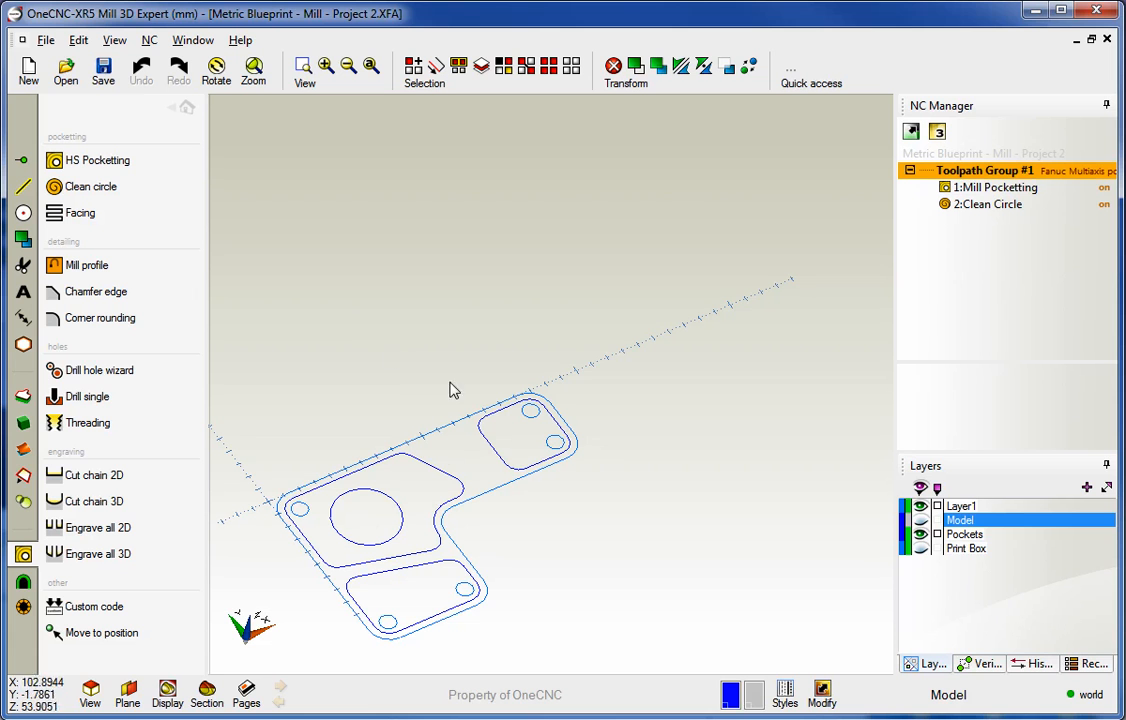
pyautogui.click(103, 378)
pyautogui.moveTo(586, 156); pyautogui.dragTo(886, 118)
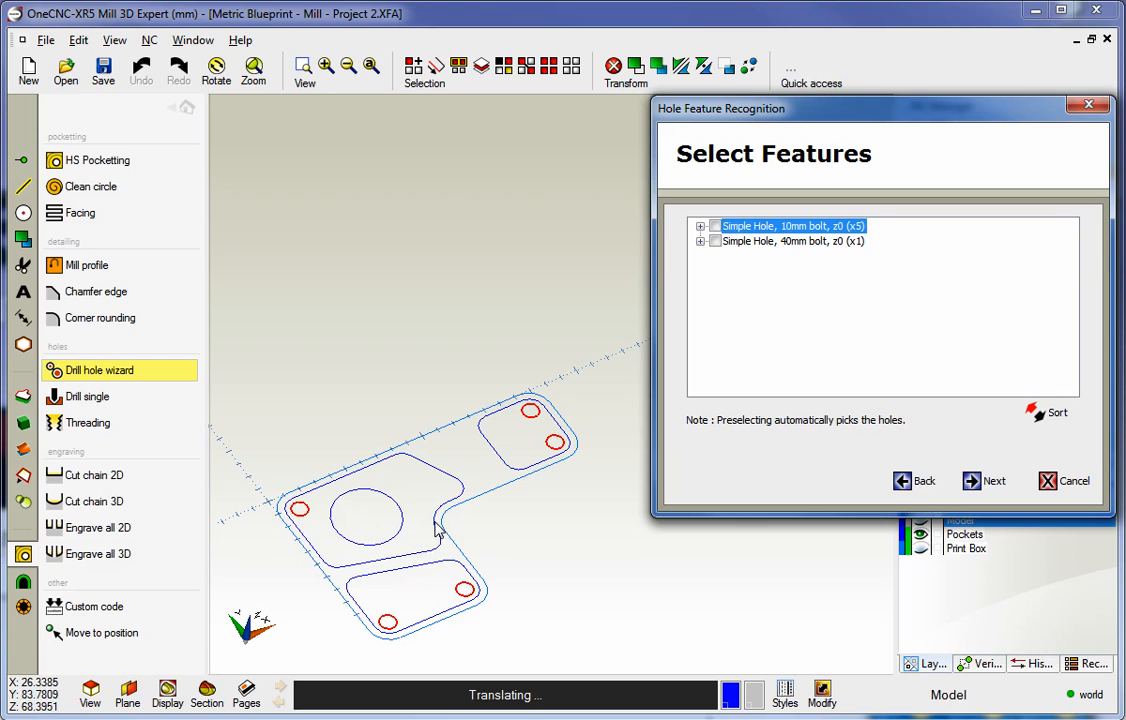
# Examine which circles on the part belong to the recognised 10 mm and 40 mm simple hole groups.
pyautogui.click(754, 240)
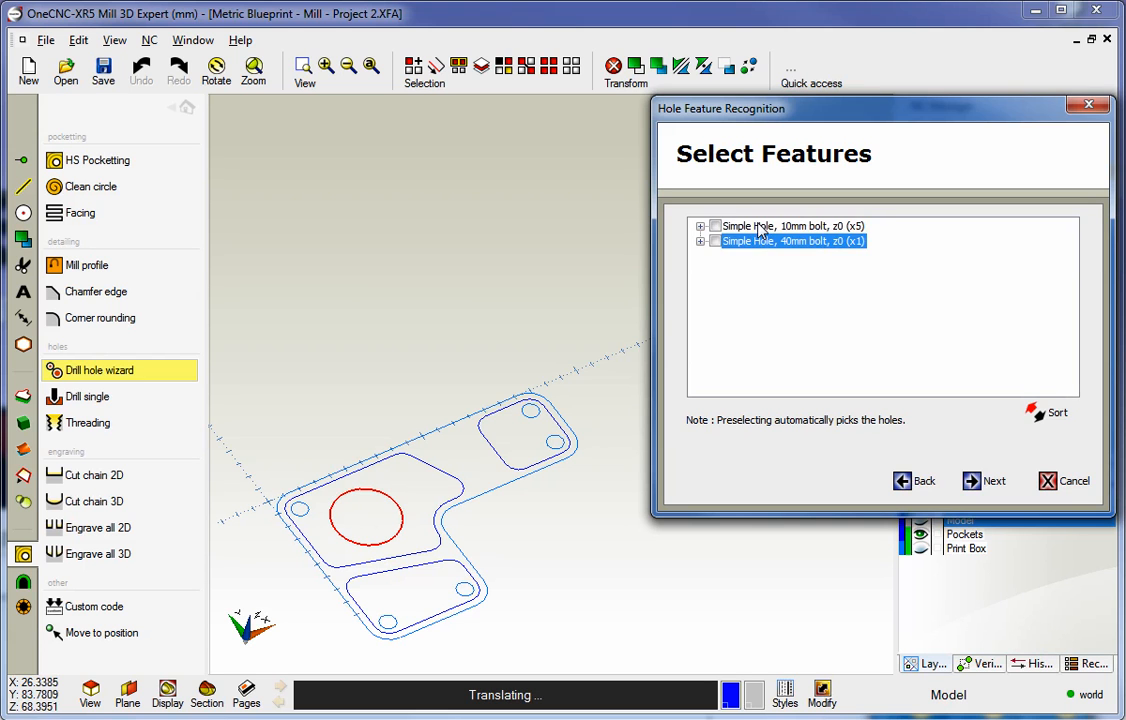
pyautogui.click(757, 225)
pyautogui.click(762, 242)
pyautogui.click(745, 227)
pyautogui.click(766, 242)
pyautogui.click(725, 226)
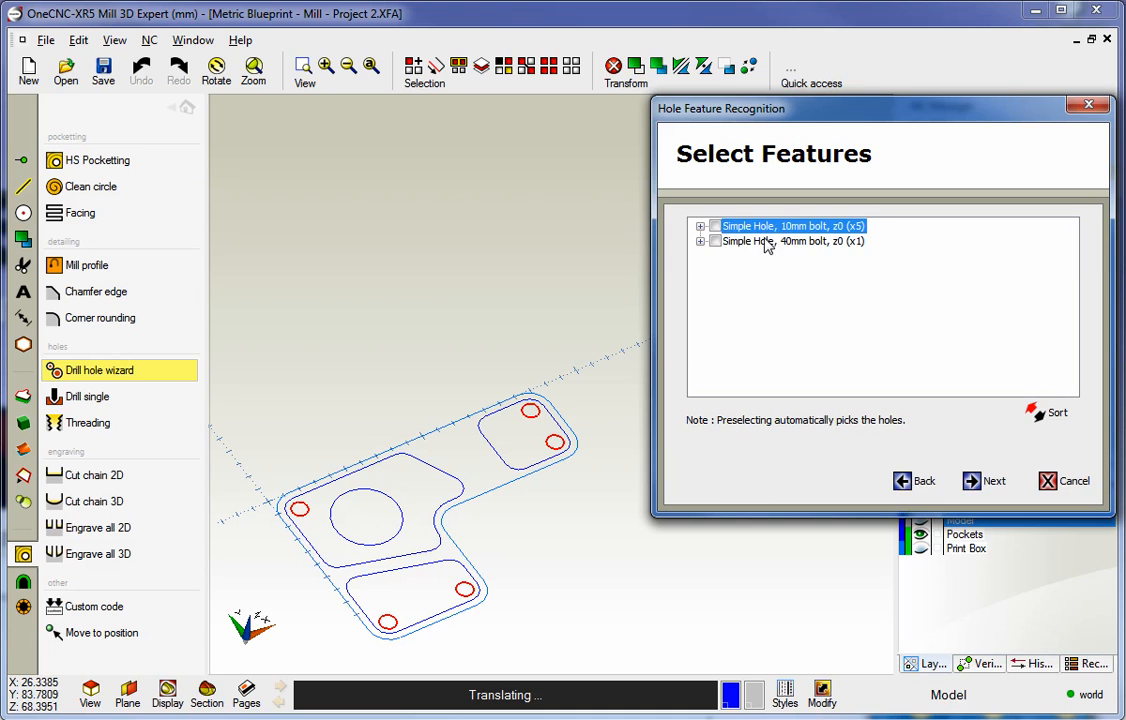
pyautogui.click(722, 241)
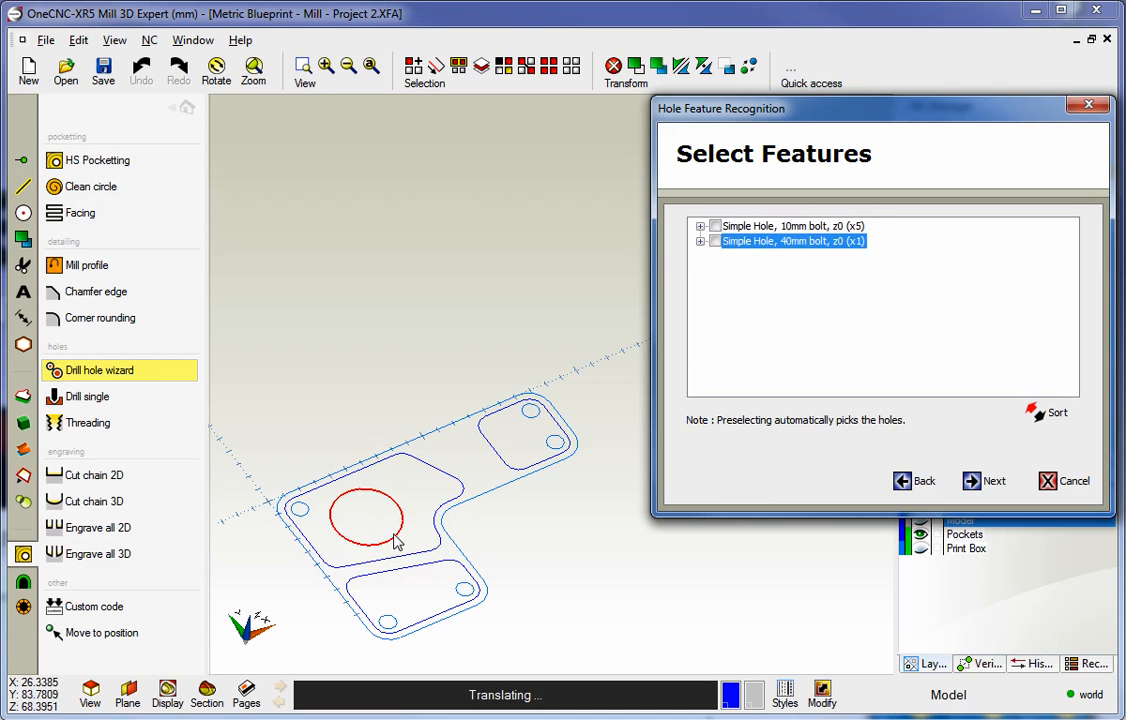
pyautogui.click(773, 228)
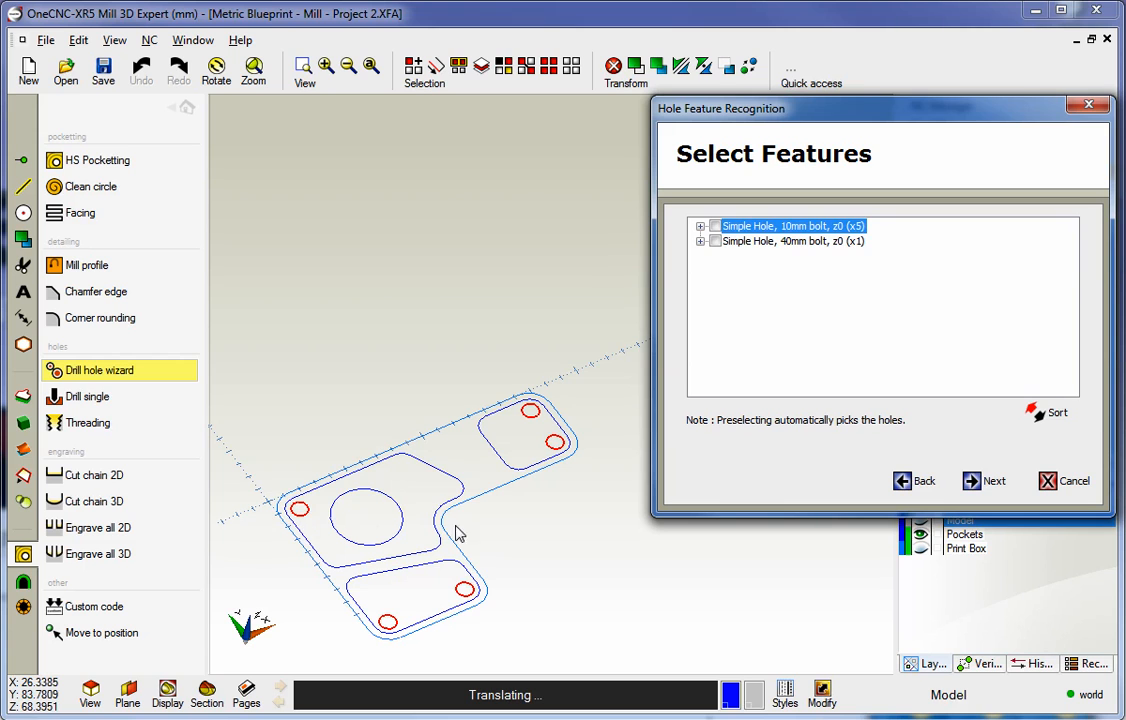
# Select all five holes of the 10 mm simple hole group and accept the existing clearances.
pyautogui.click(715, 227)
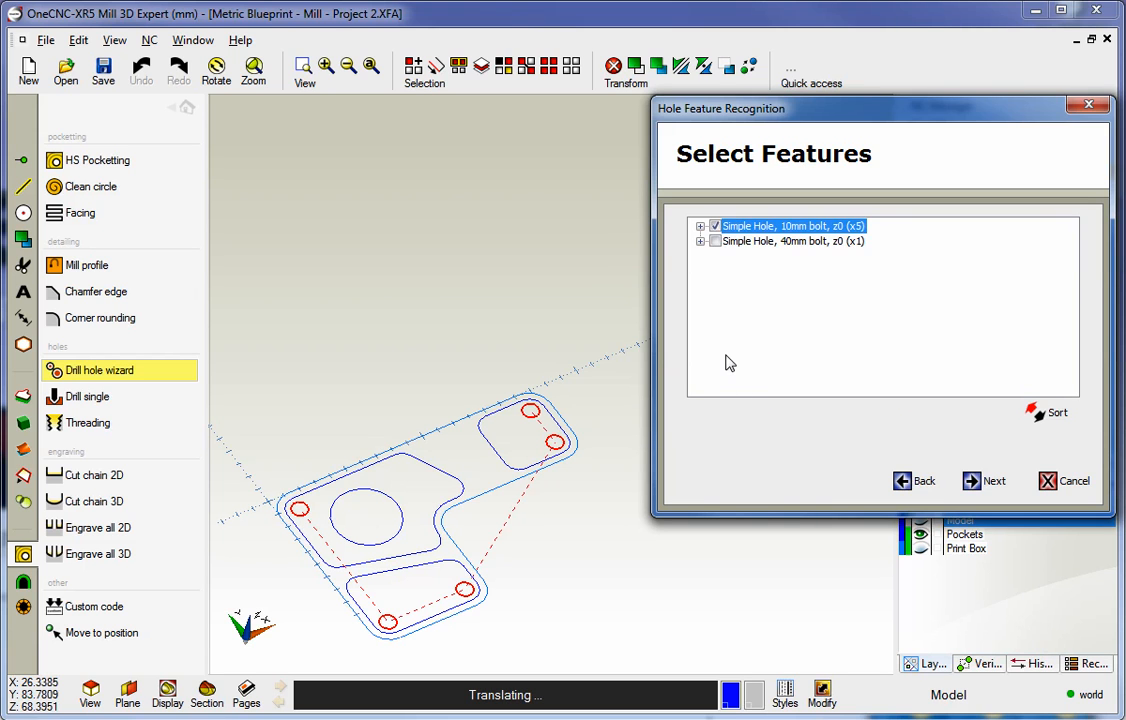
pyautogui.click(700, 227)
pyautogui.click(733, 271)
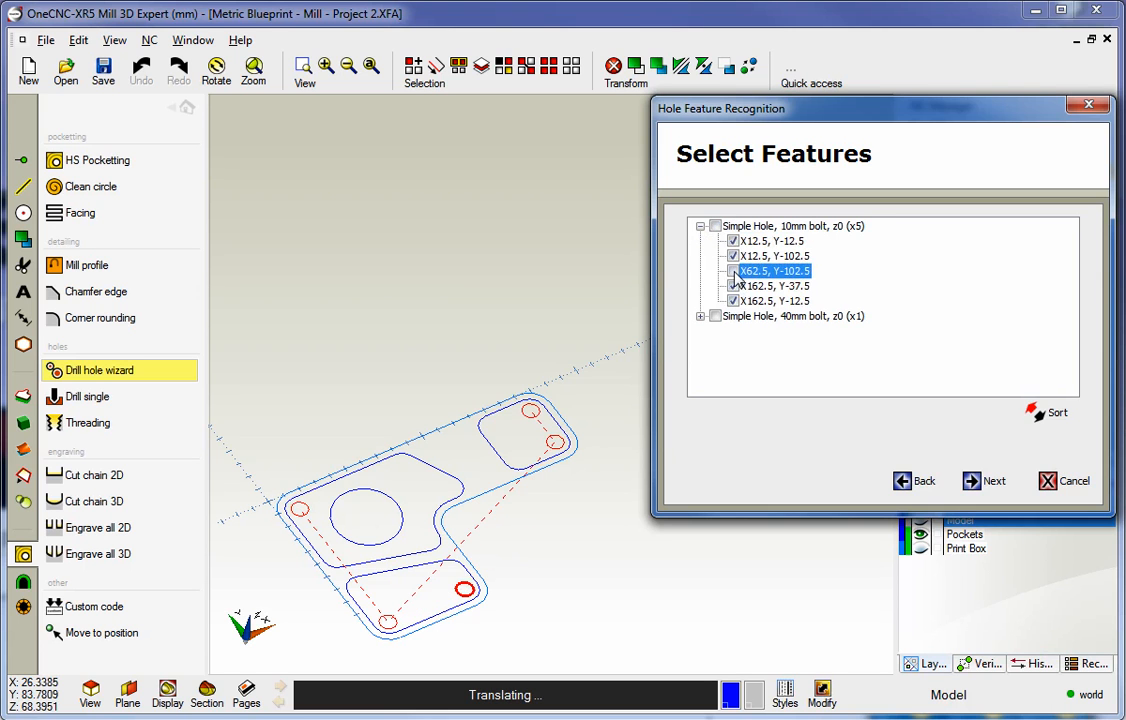
pyautogui.click(733, 286)
pyautogui.click(733, 271)
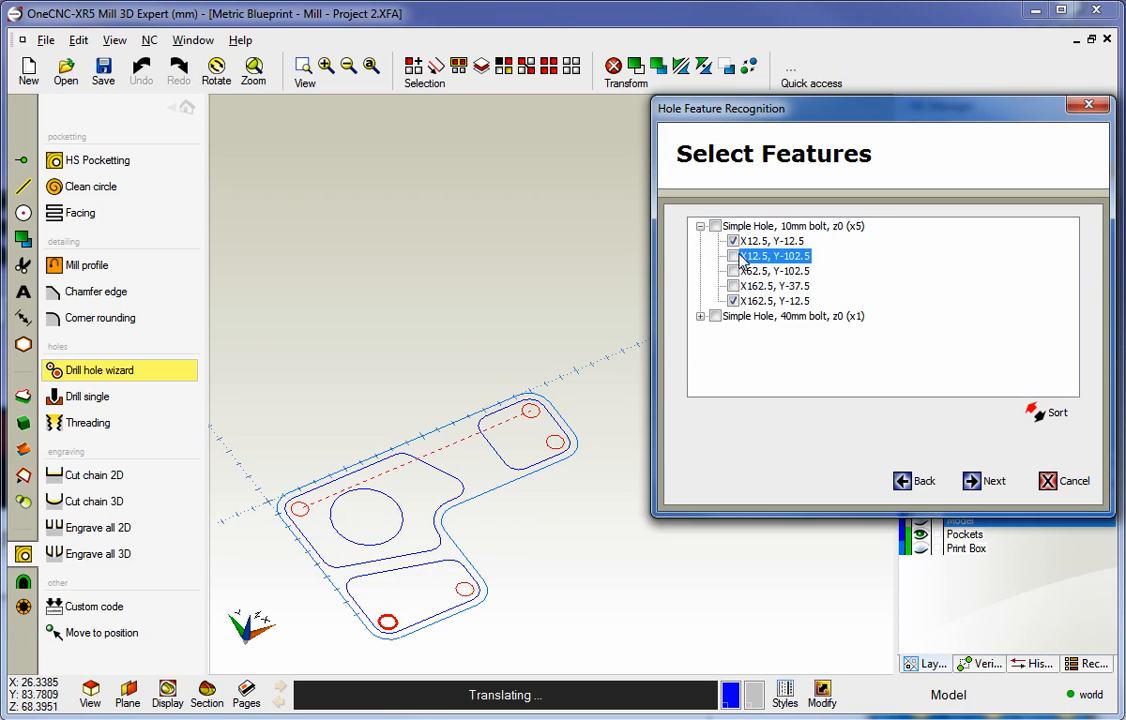
pyautogui.click(733, 286)
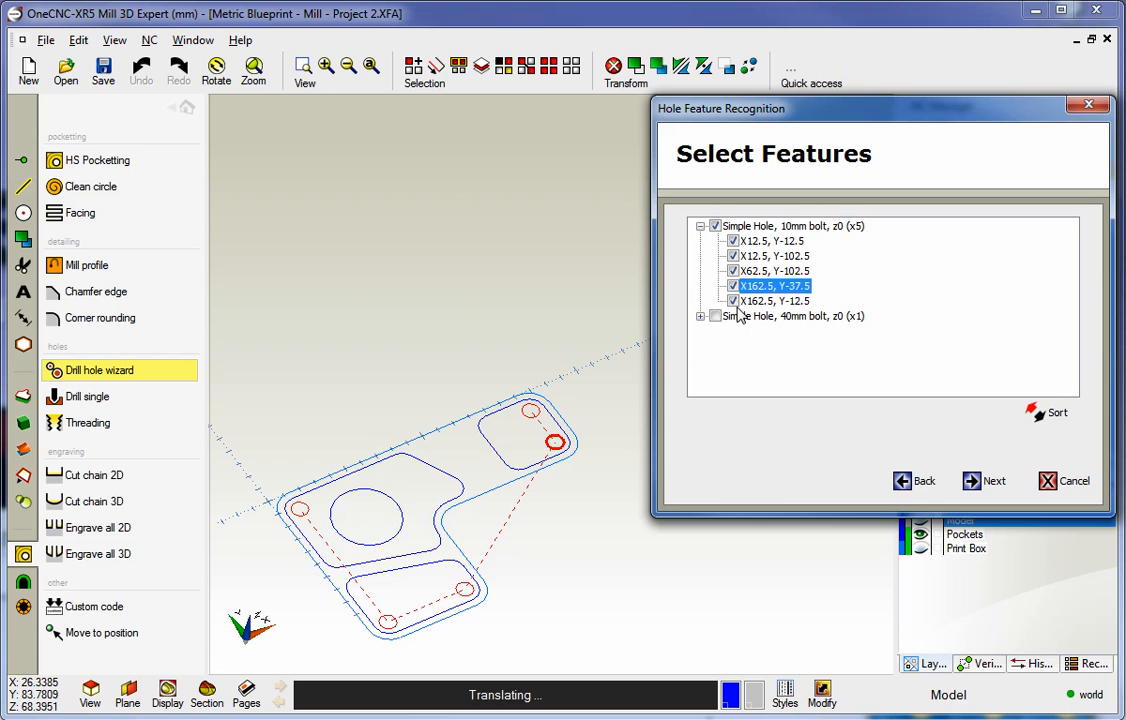
pyautogui.click(701, 227)
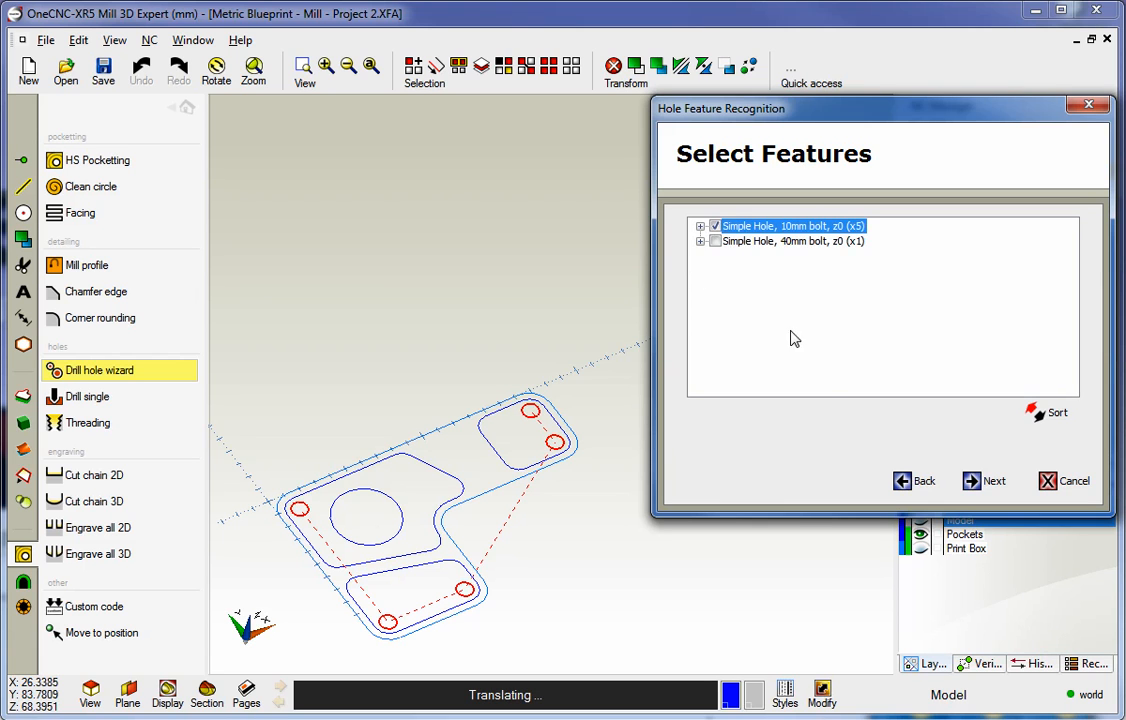
pyautogui.click(973, 481)
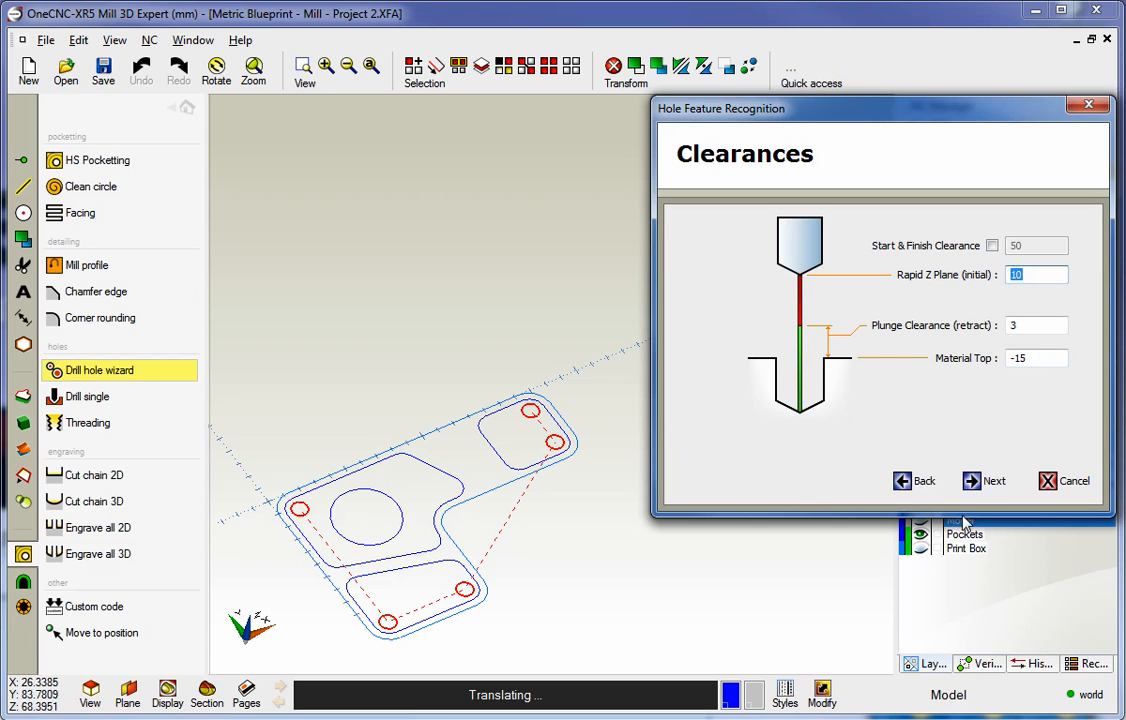
pyautogui.click(975, 483)
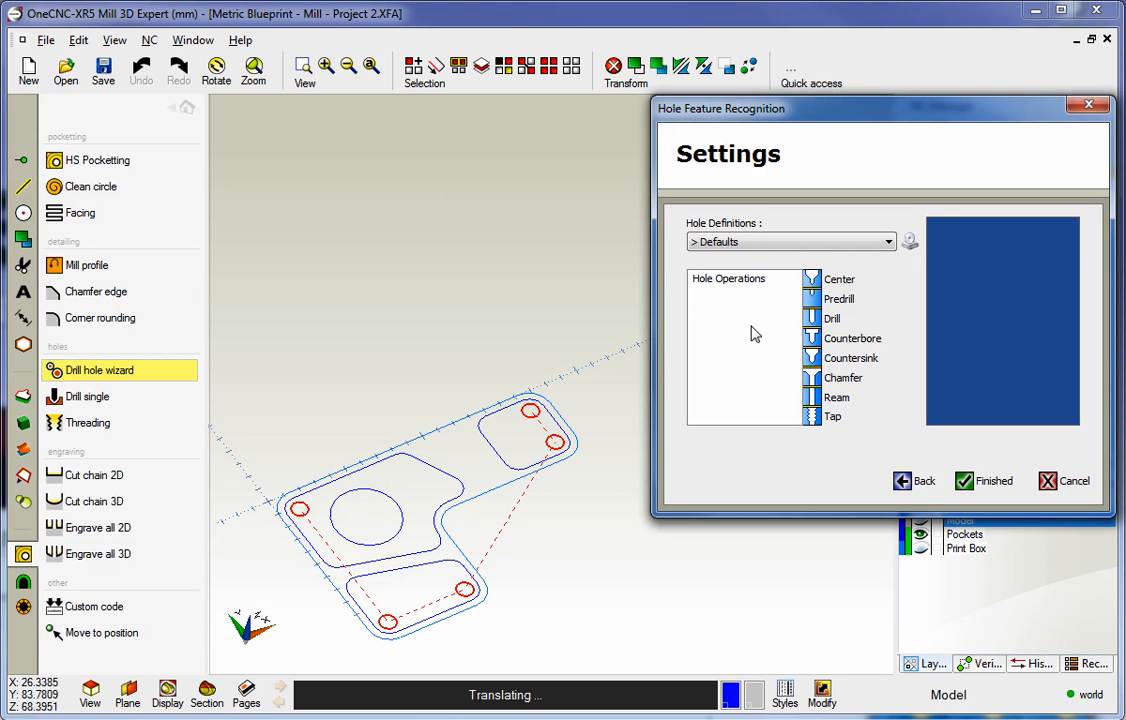
# Try a Center, Drill, Countersink and Tap sequence in the hole operations list and remove all operations again.
pyautogui.click(853, 284)
pyautogui.click(836, 319)
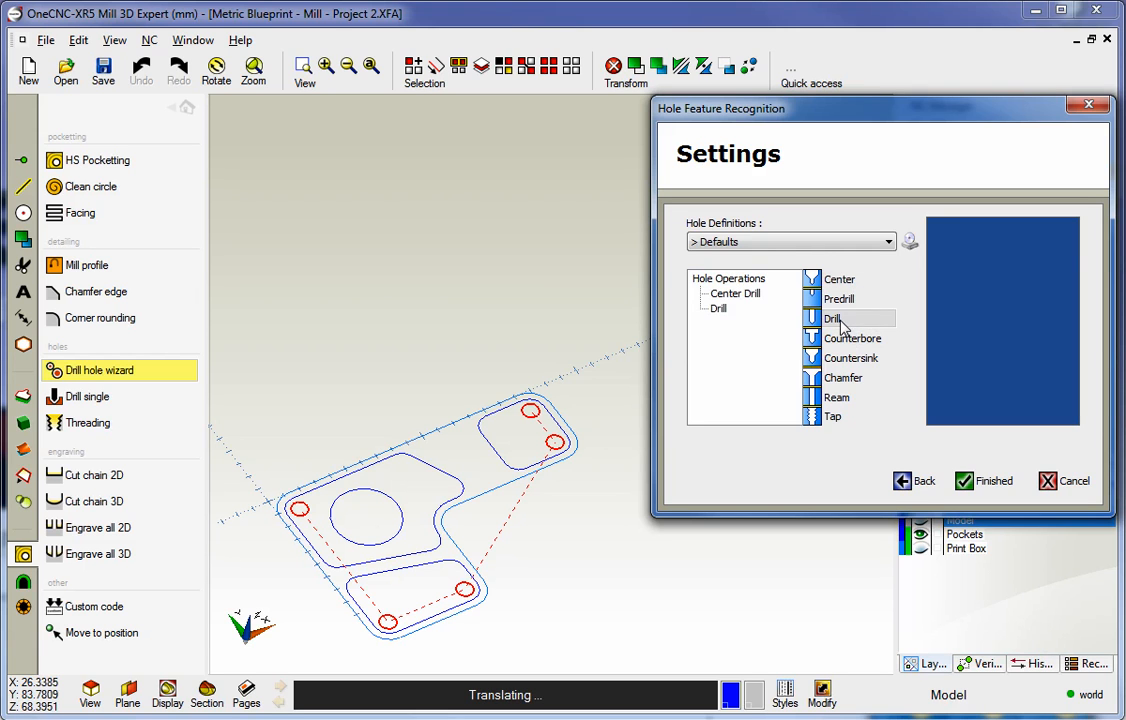
pyautogui.click(858, 360)
pyautogui.click(834, 417)
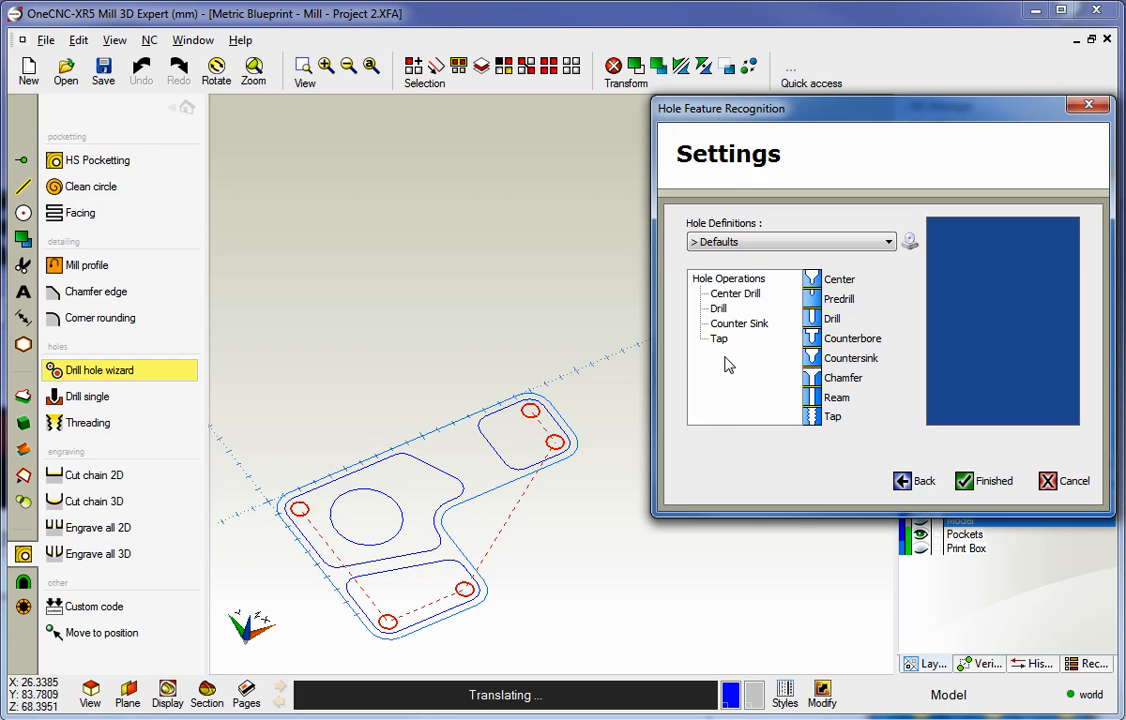
pyautogui.rightClick(718, 309)
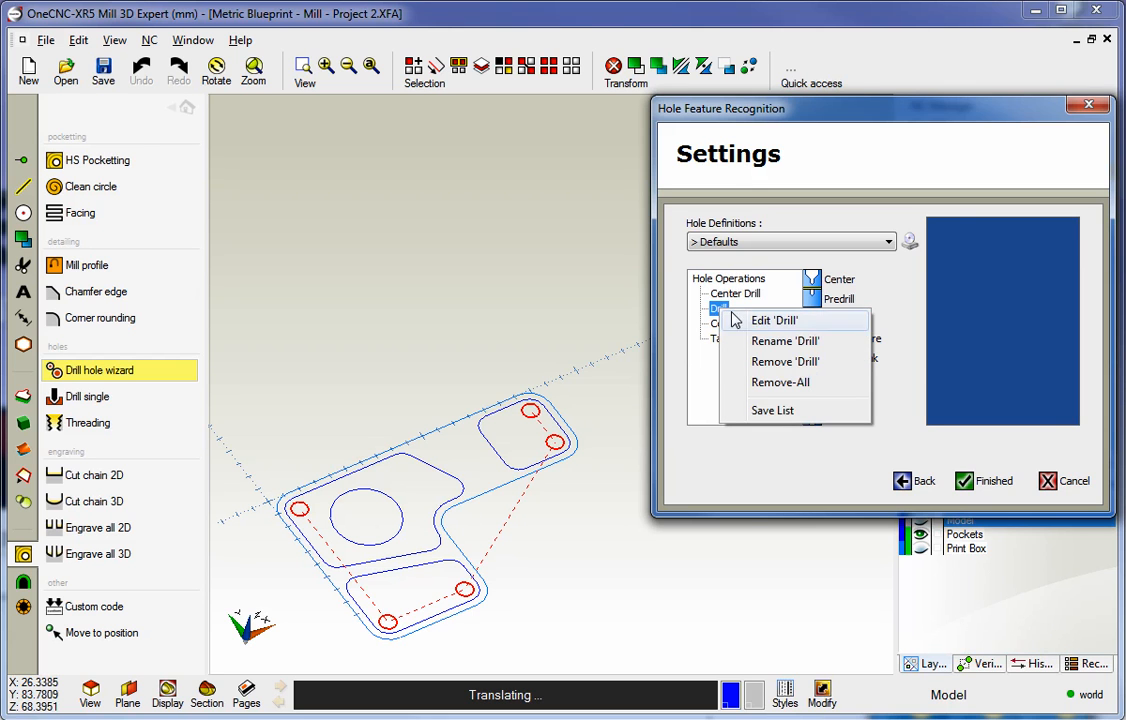
pyautogui.click(768, 383)
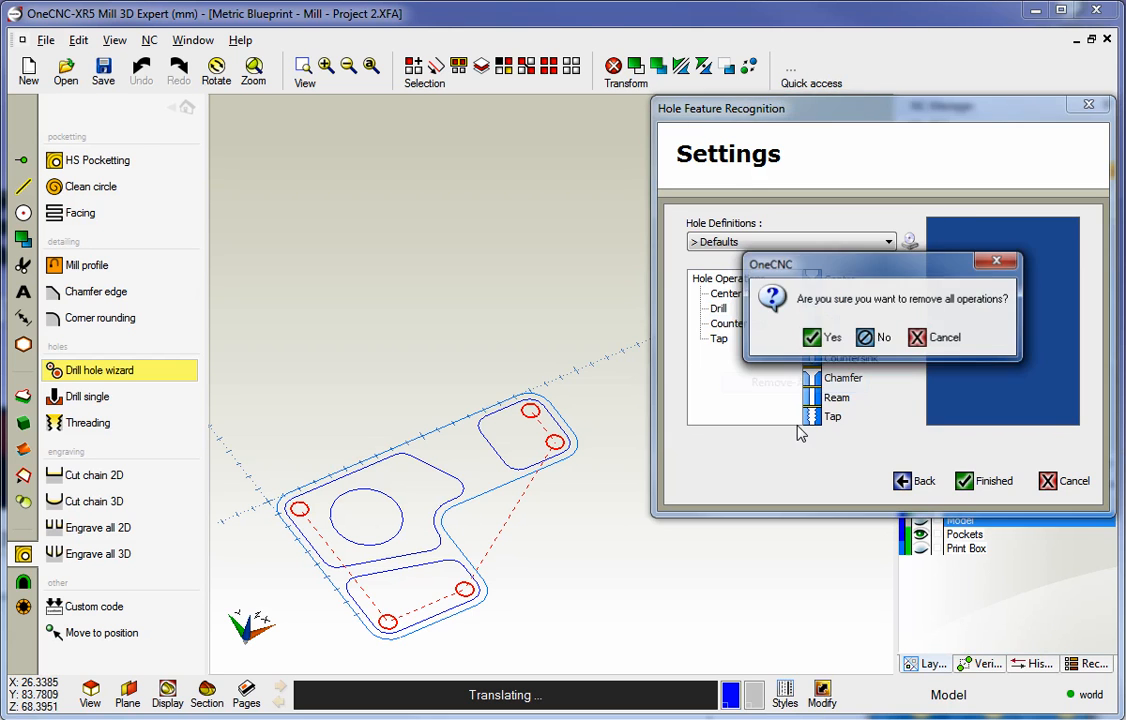
pyautogui.click(812, 339)
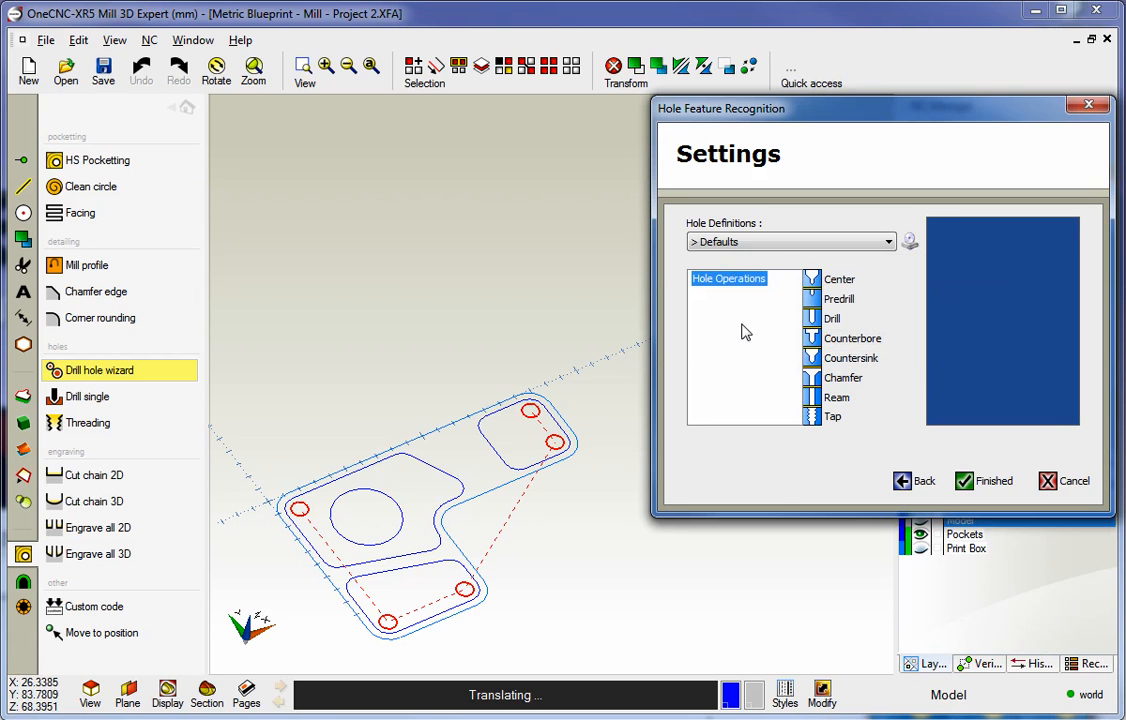
# Add a Drill operation to the hole operations and open its drilling cycle settings beside the wizard.
pyautogui.click(831, 324)
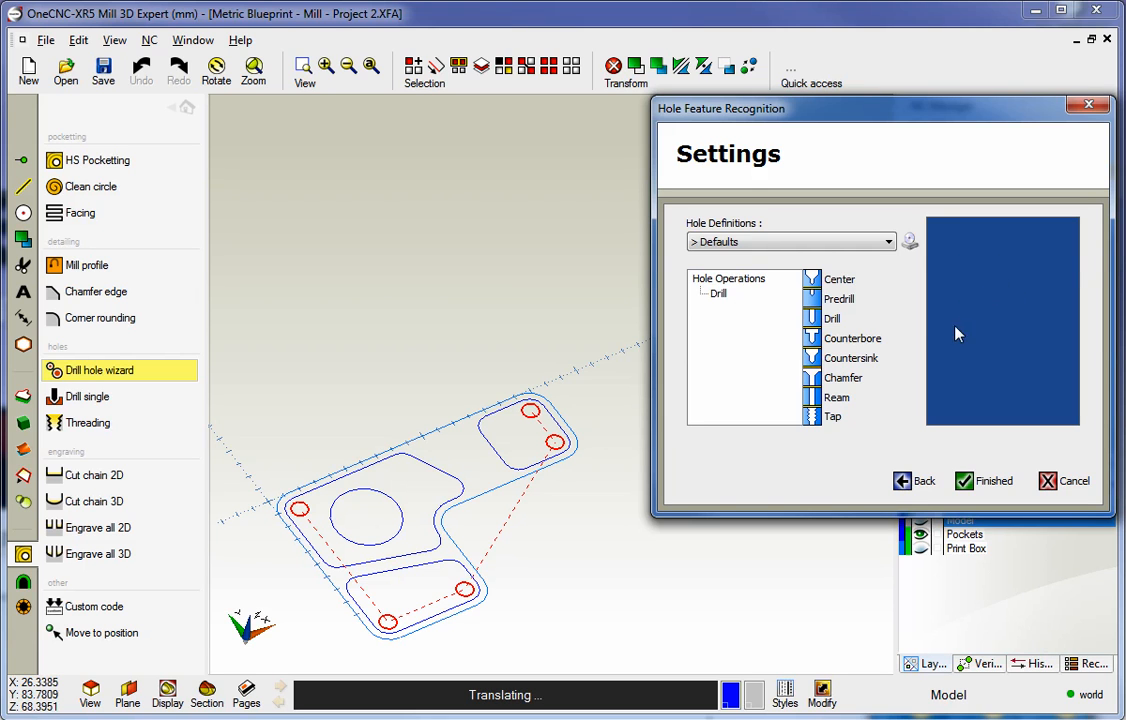
pyautogui.doubleClick(719, 296)
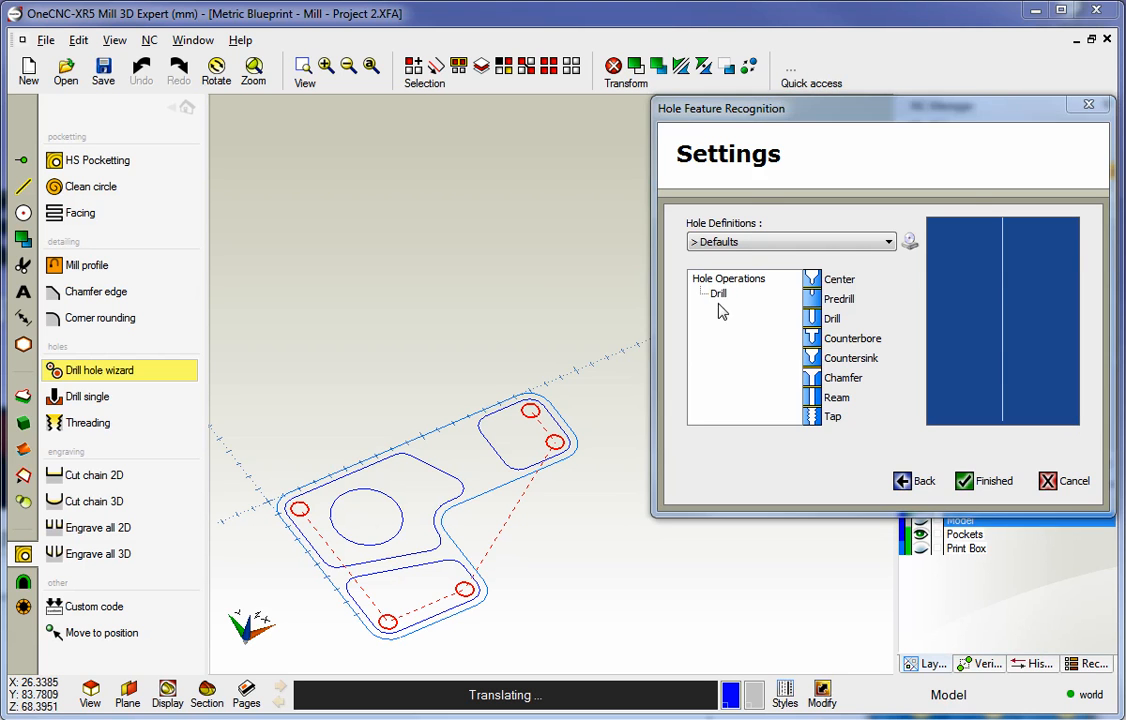
pyautogui.moveTo(785, 3); pyautogui.dragTo(156, 21)
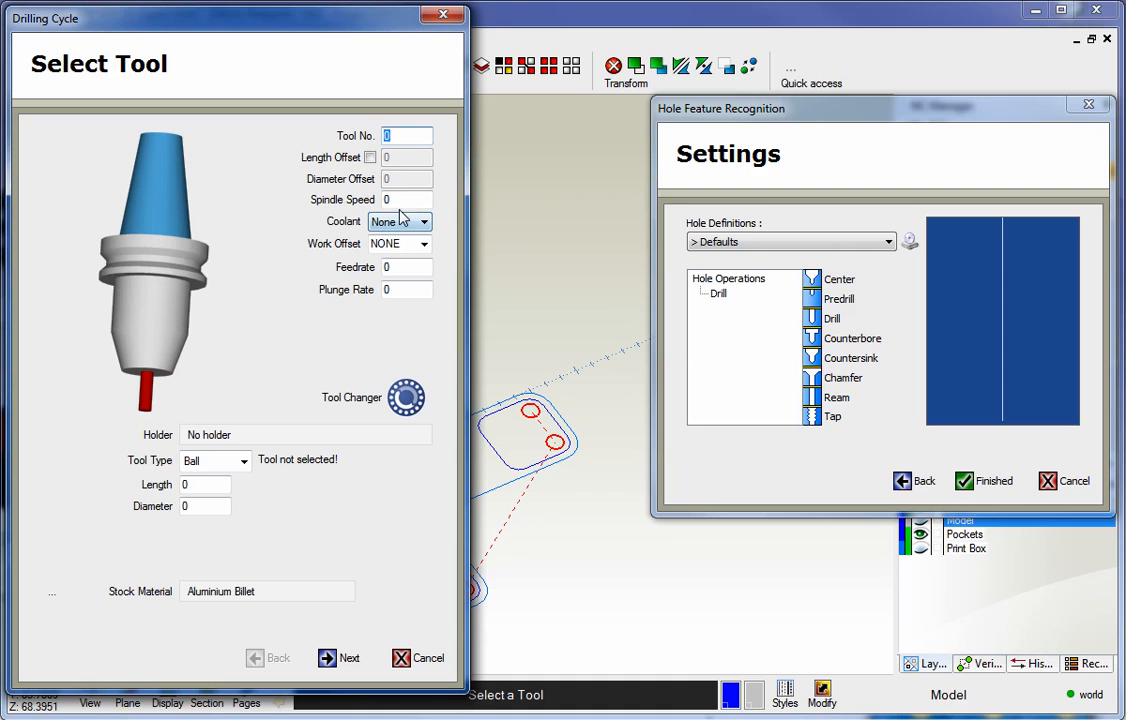
# Set the drilling tool number to 3, spindle speed to 3000, coolant to Flood, feedrate to .5 and plunge rate to 0.25.
pyautogui.write('3')
pyautogui.press('Tab')
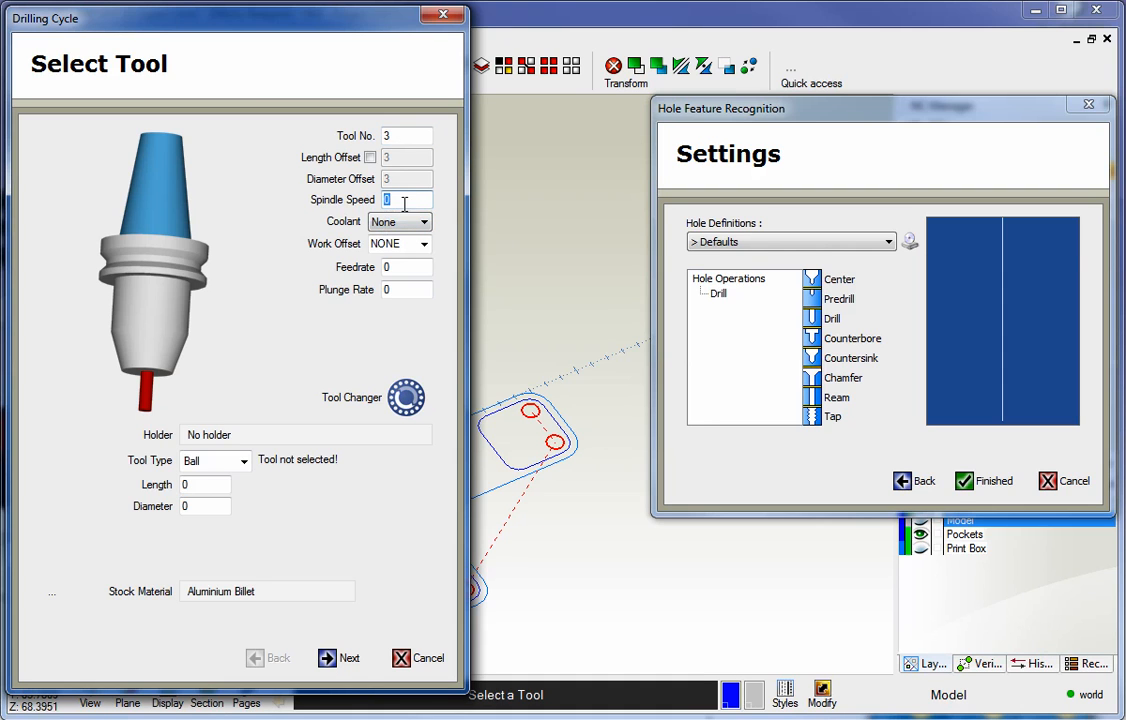
pyautogui.write('3000')
pyautogui.click(400, 221)
pyautogui.click(400, 253)
pyautogui.press('Tab')
pyautogui.press('Tab')
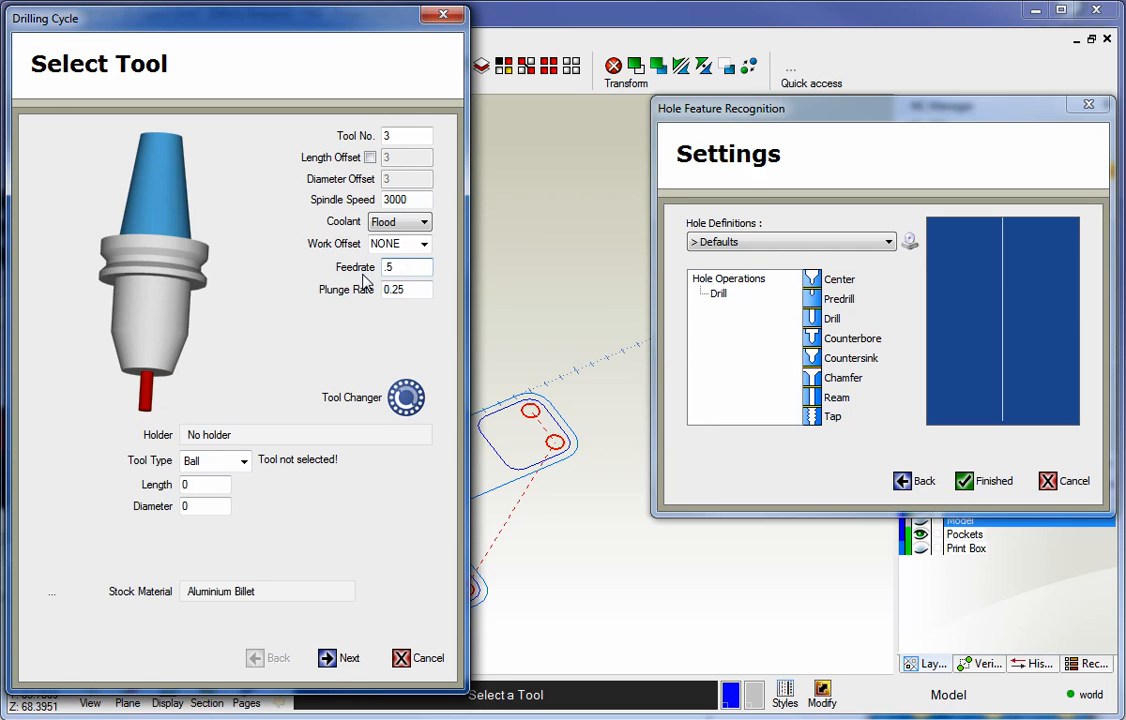
# Define the tool as a Drill with length 40, diameter 10 and included angle 118, and continue to the cut parameters.
pyautogui.click(243, 461)
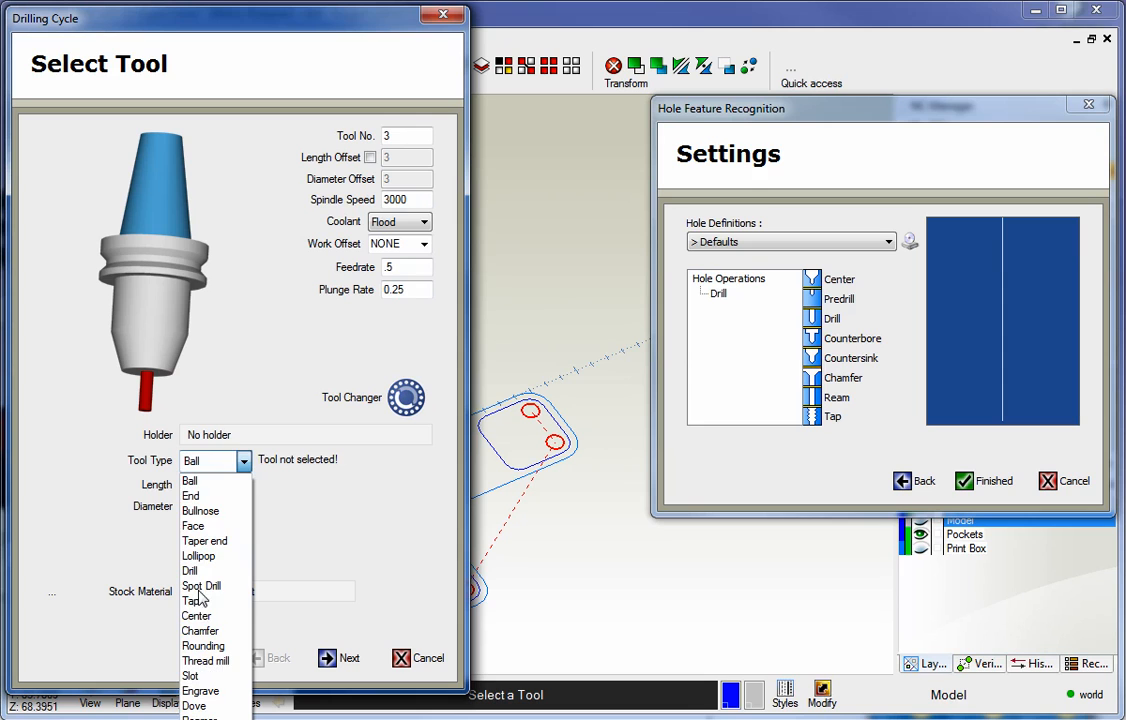
pyautogui.click(190, 570)
pyautogui.click(203, 488)
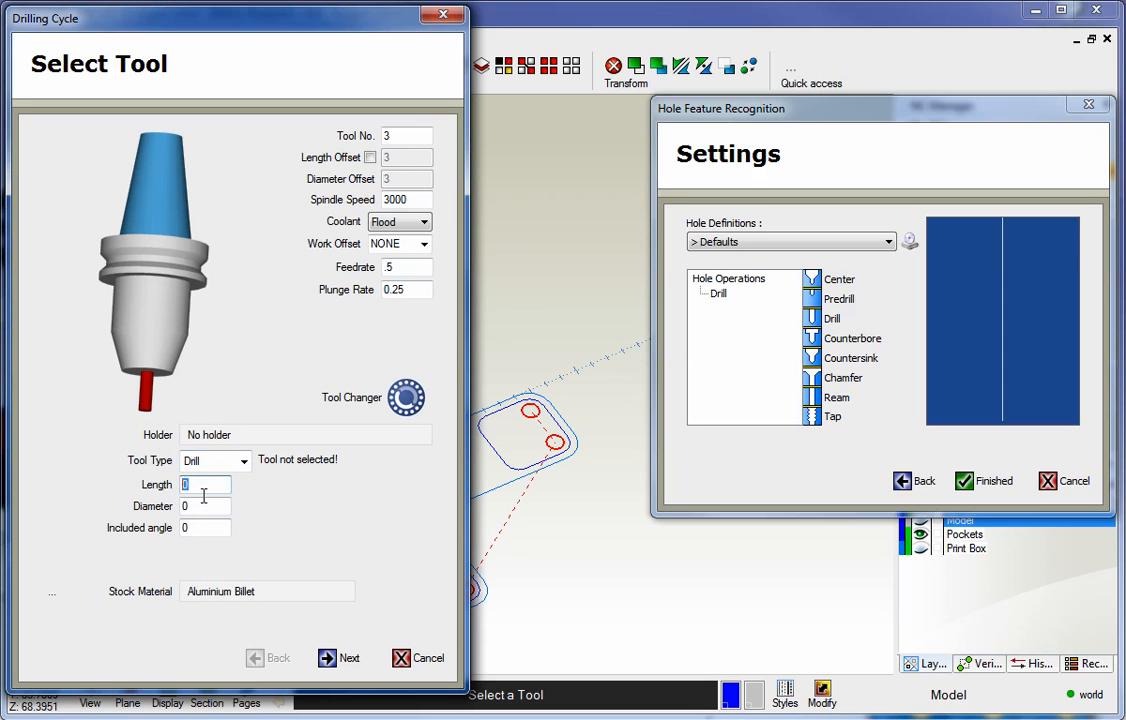
pyautogui.write('40')
pyautogui.click(201, 505)
pyautogui.write('10')
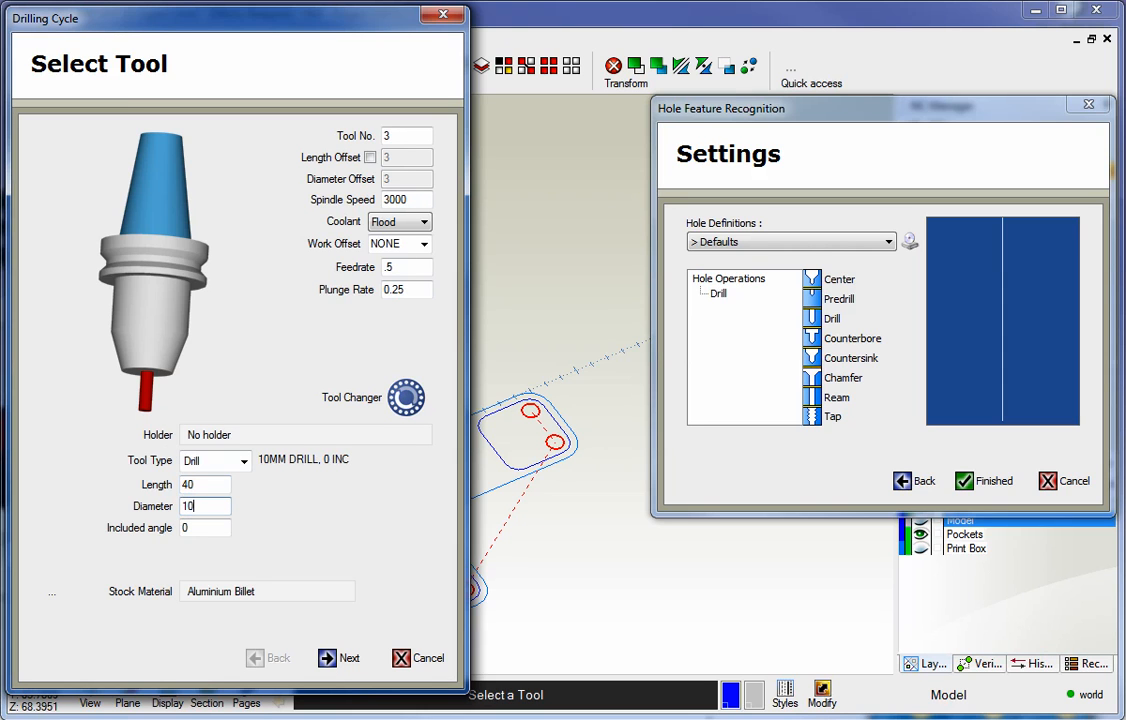
pyautogui.click(185, 528)
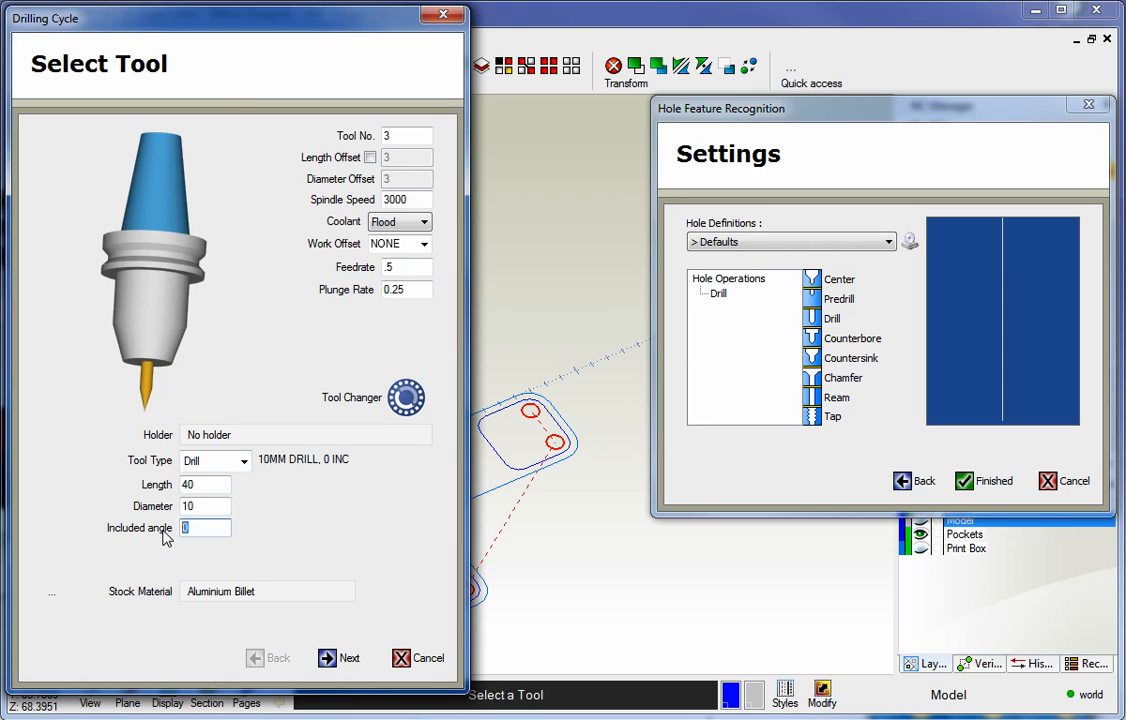
pyautogui.write('118')
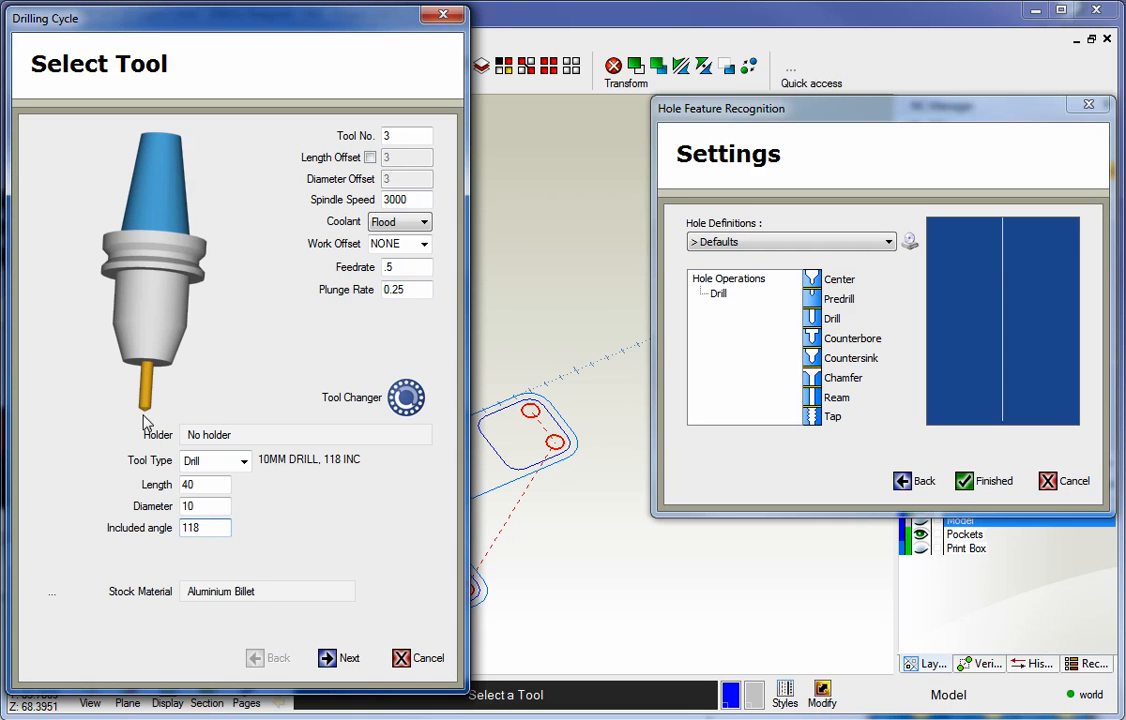
pyautogui.click(337, 660)
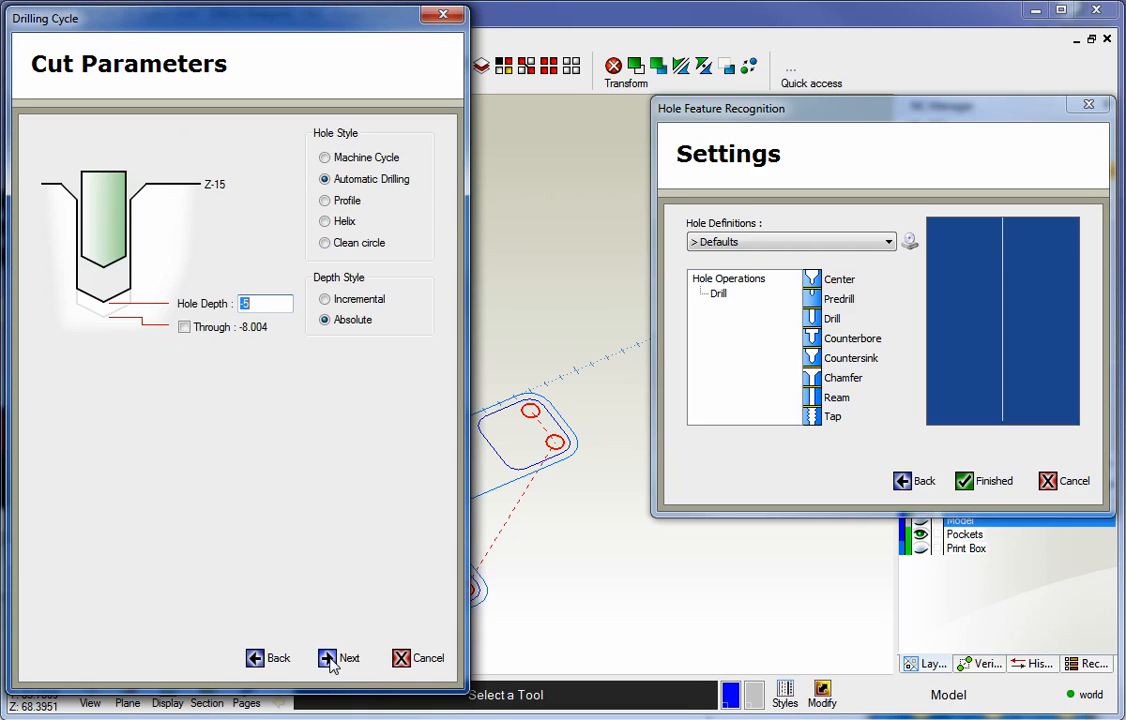
# Set the hole style to Machine Cycle and the absolute hole depth to -25.
pyautogui.click(324, 158)
pyautogui.click(325, 158)
pyautogui.moveTo(276, 304); pyautogui.dragTo(201, 310)
pyautogui.write('-25')
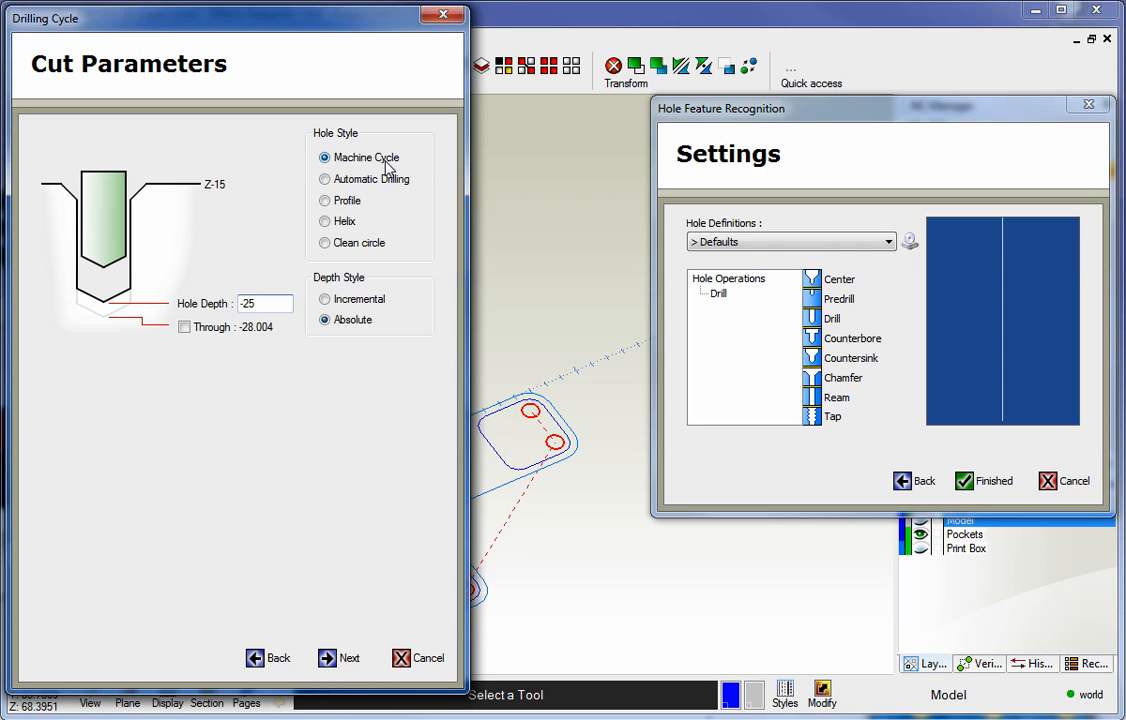
# Choose the G83 Deep Hole Drilling Cycle with a Peck Q of 4 and finish the hole wizard to generate the toolpath.
pyautogui.click(331, 662)
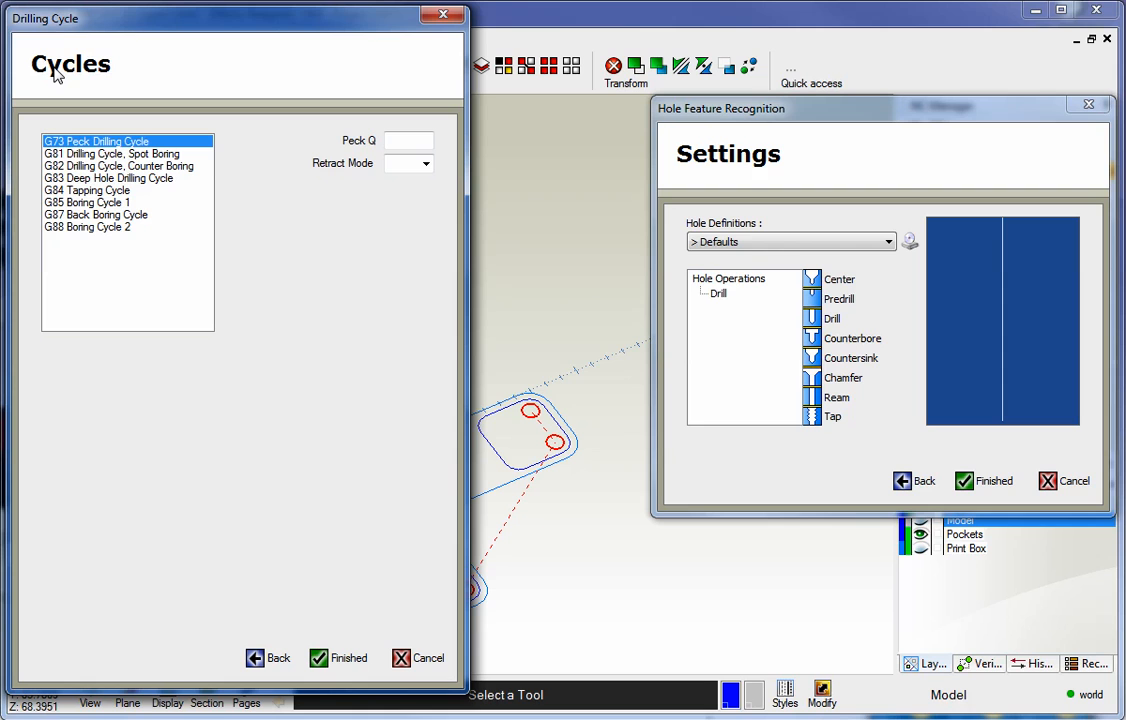
pyautogui.click(76, 180)
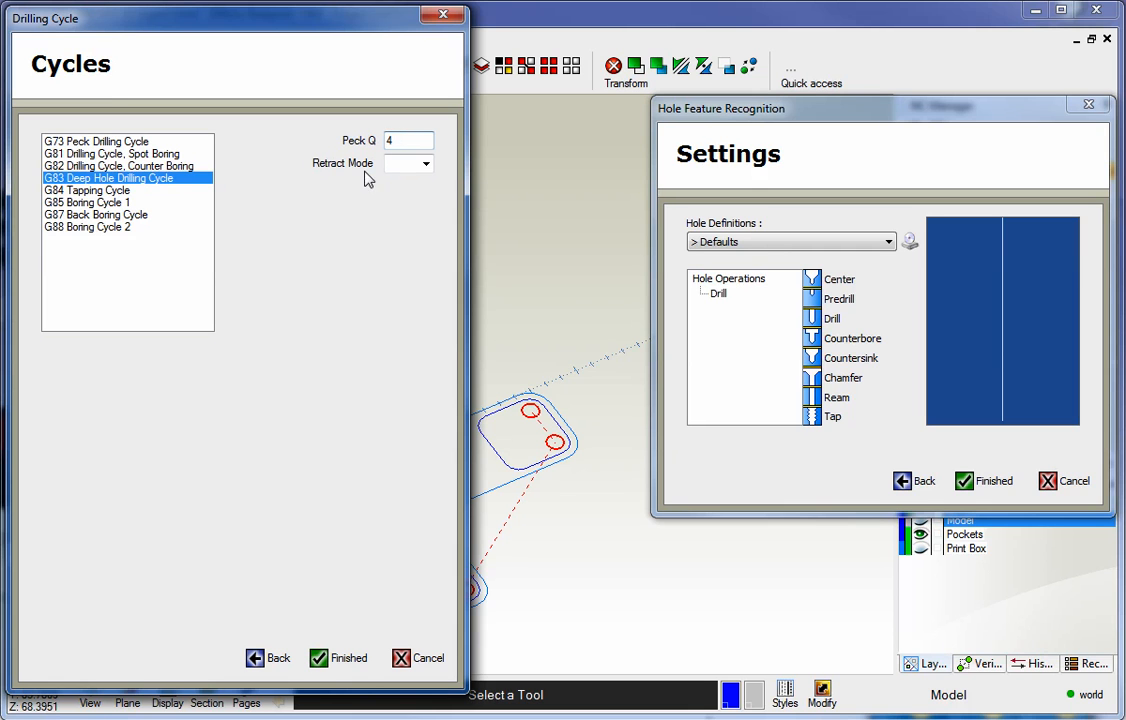
pyautogui.click(318, 662)
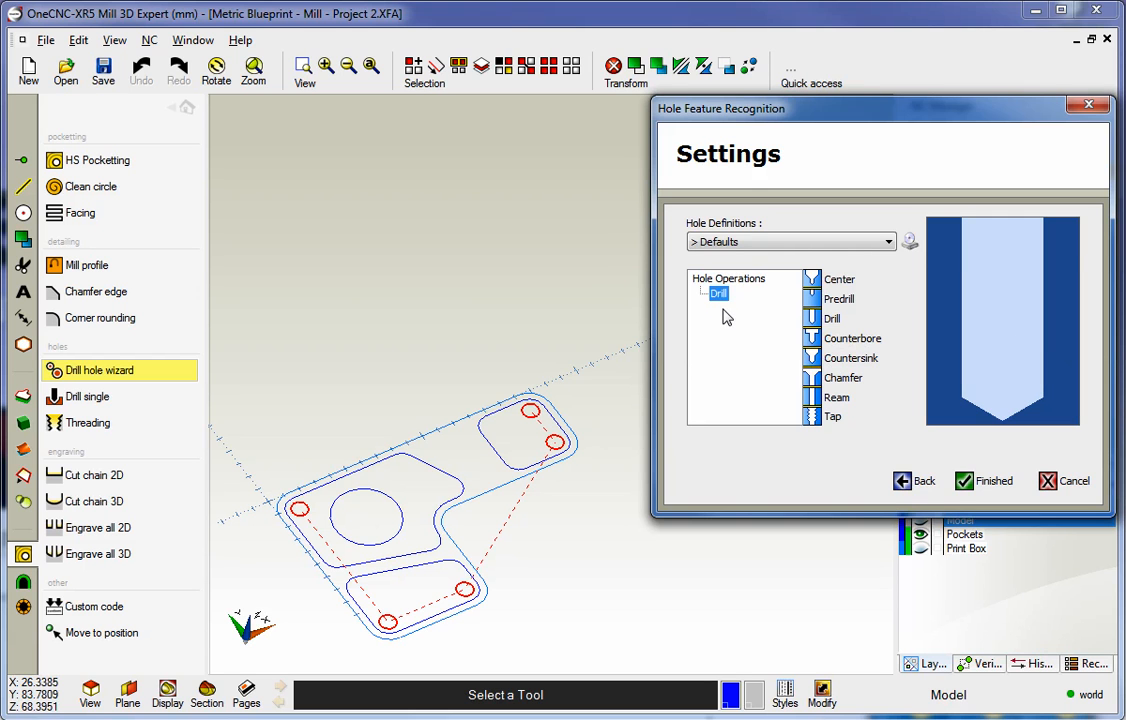
pyautogui.click(965, 484)
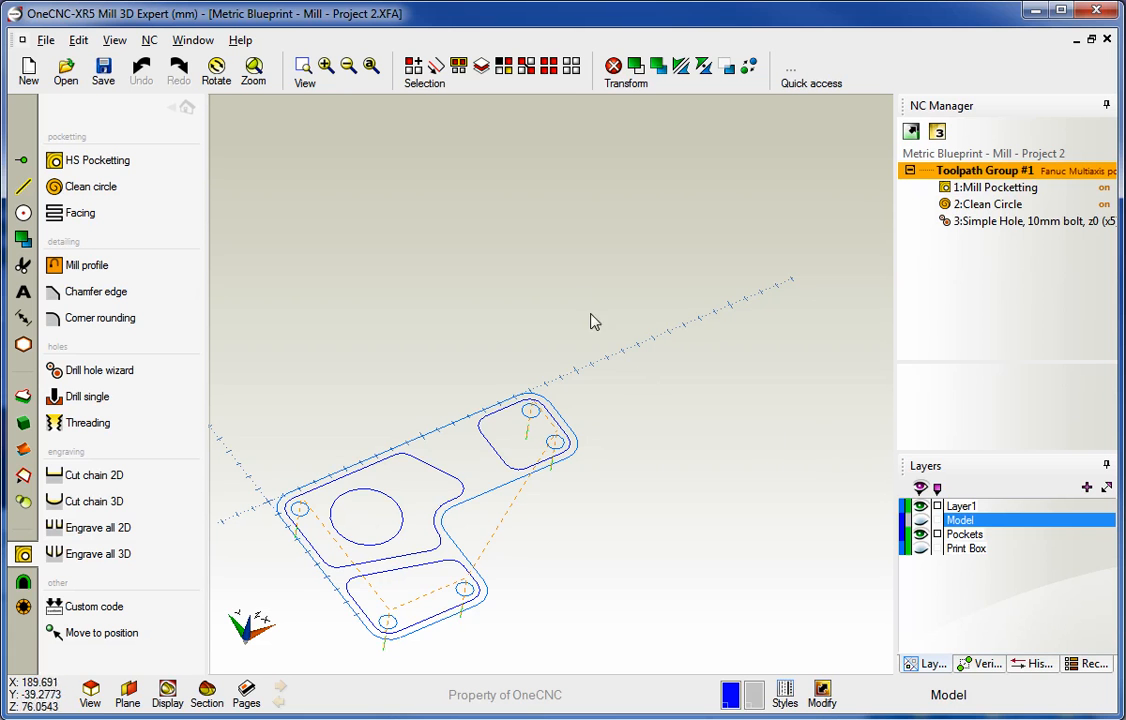
# Return to the main tool list and make the Model layer visible.
pyautogui.moveTo(583, 395); pyautogui.dragTo(728, 271, button='middle')
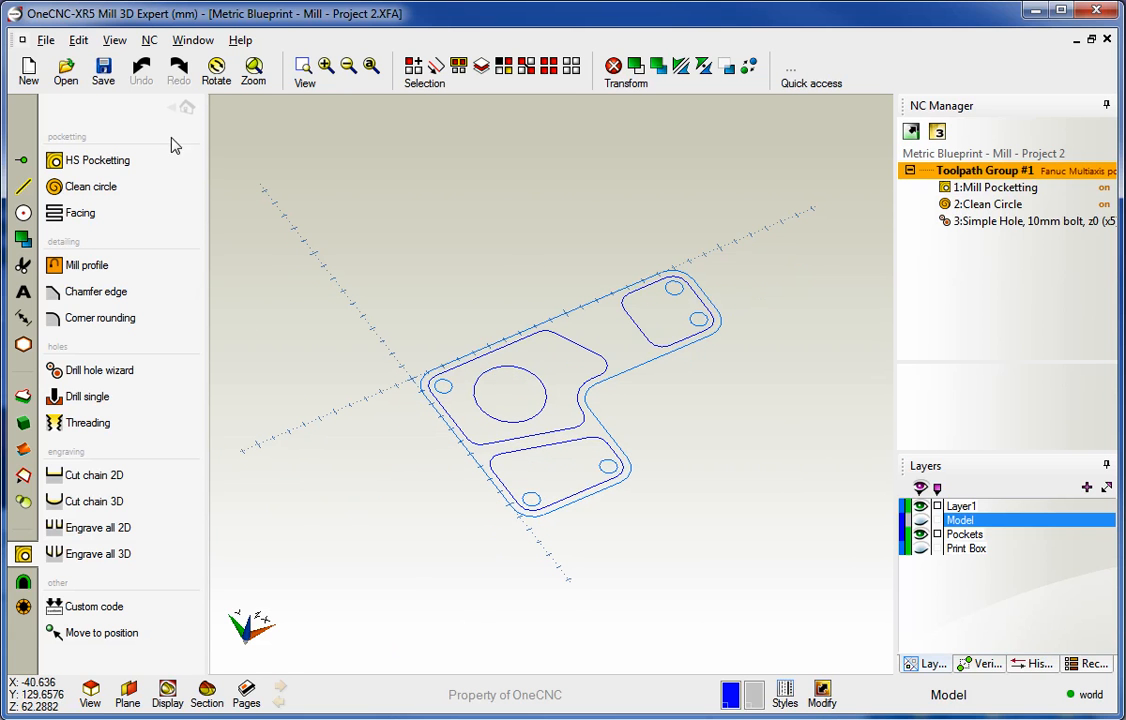
pyautogui.click(188, 108)
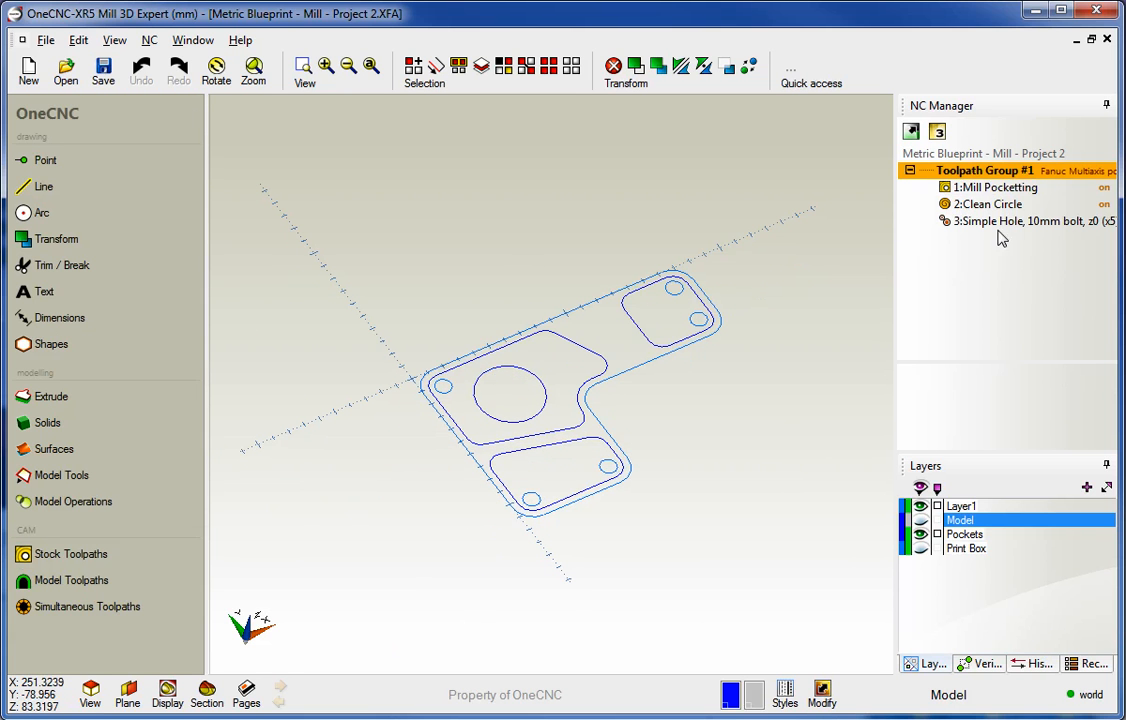
pyautogui.rightClick(945, 222)
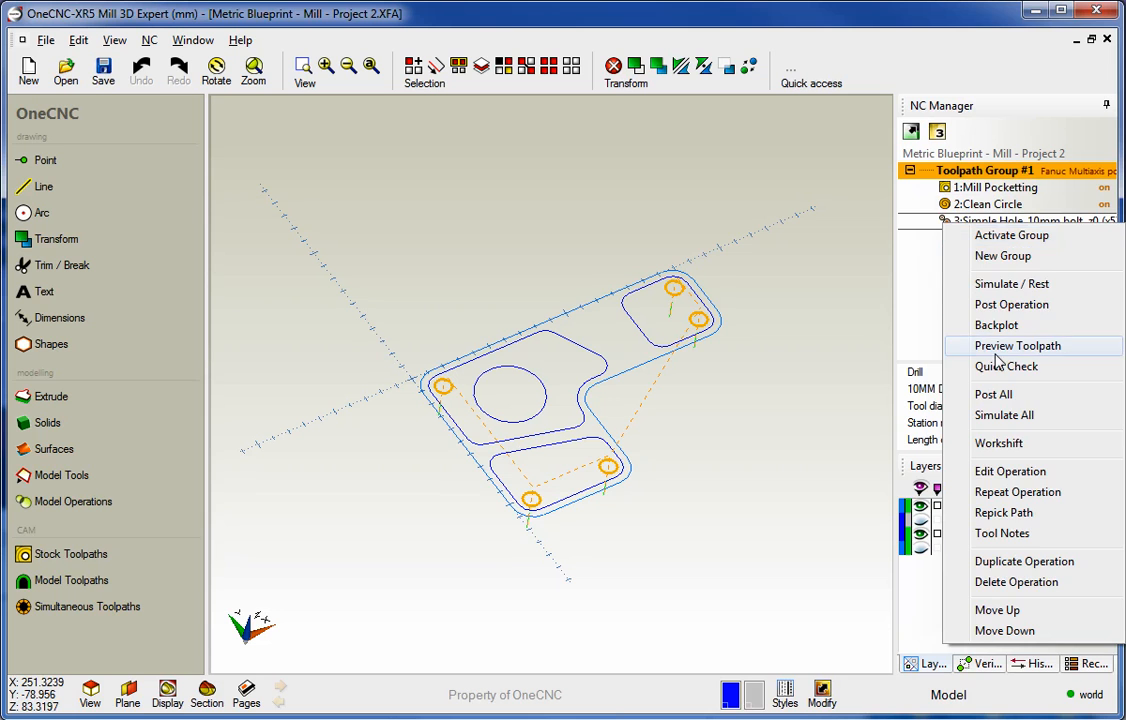
pyautogui.click(802, 351)
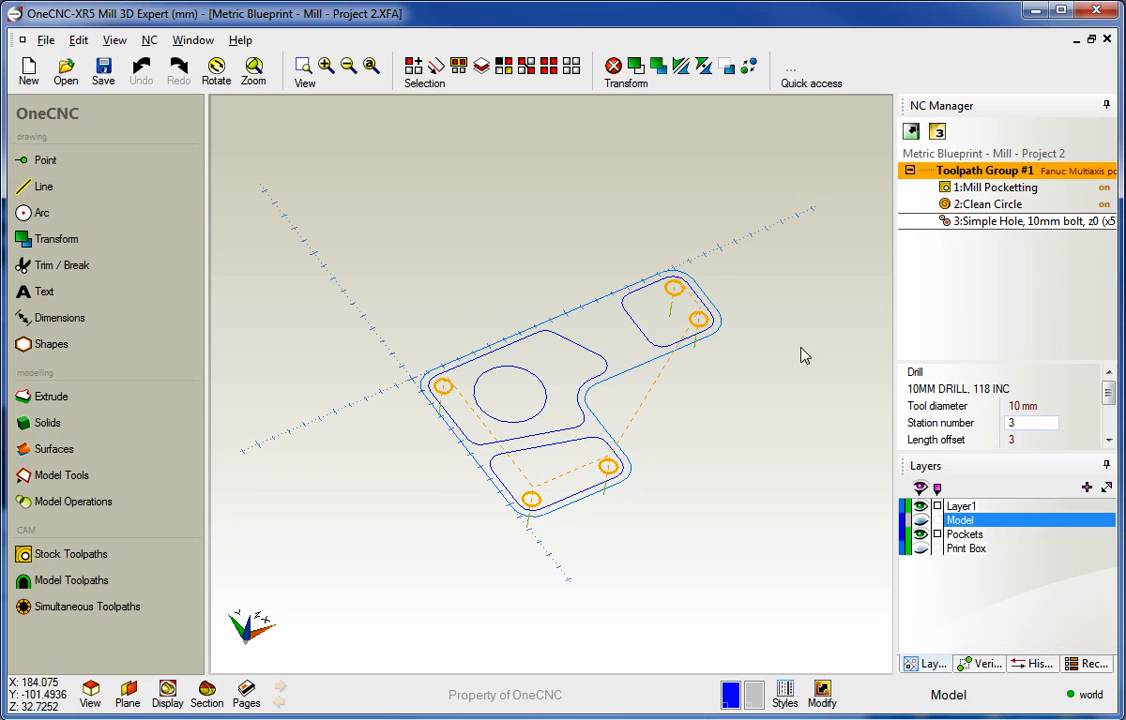
pyautogui.click(921, 522)
# Preview the toolpath of the 10mm Simple Hole operation from another angle and close the preview.
pyautogui.rightClick(983, 224)
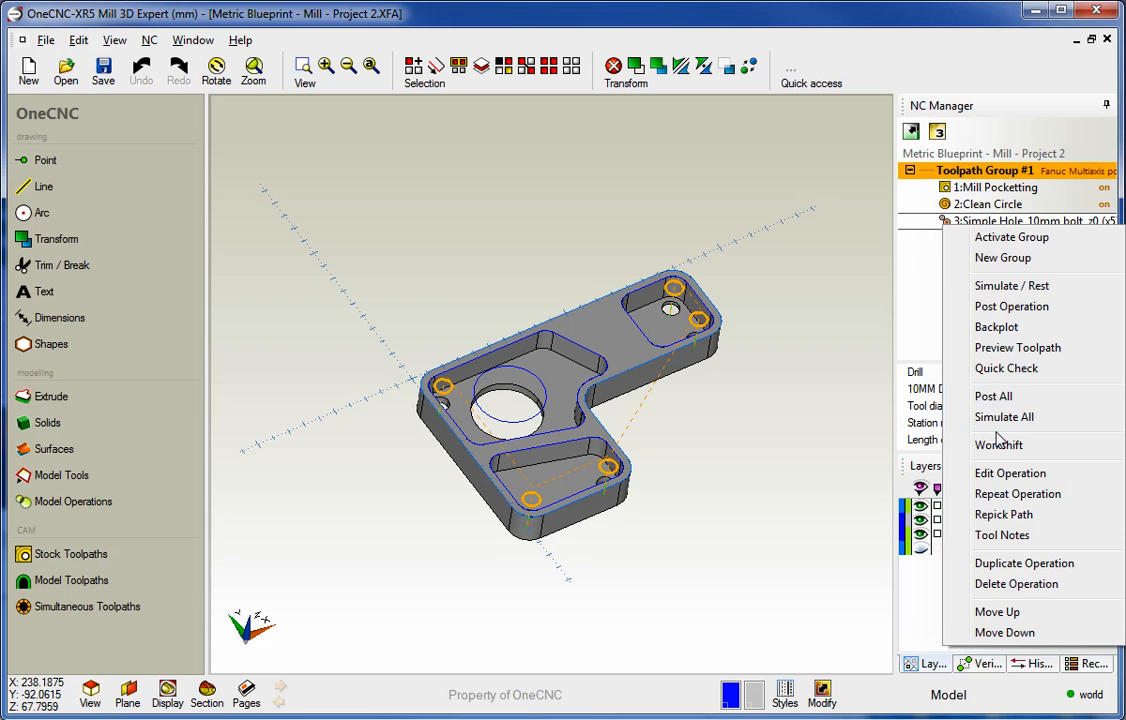
pyautogui.click(995, 347)
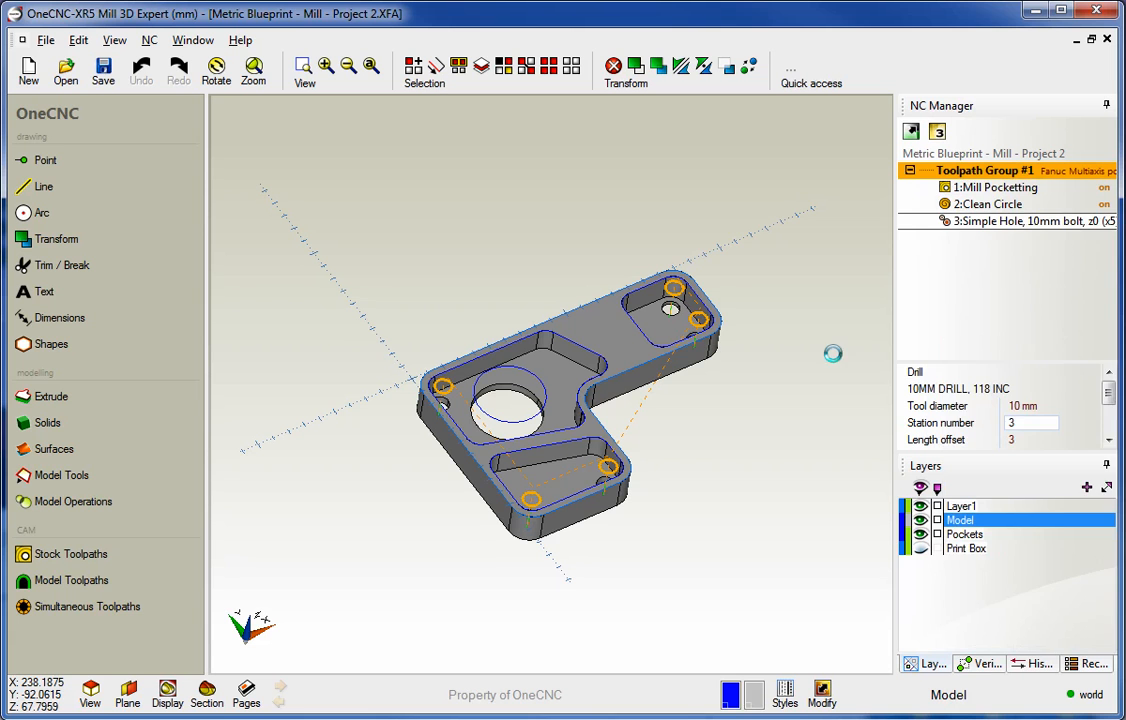
pyautogui.moveTo(694, 362); pyautogui.dragTo(970, 163)
pyautogui.click(1096, 22)
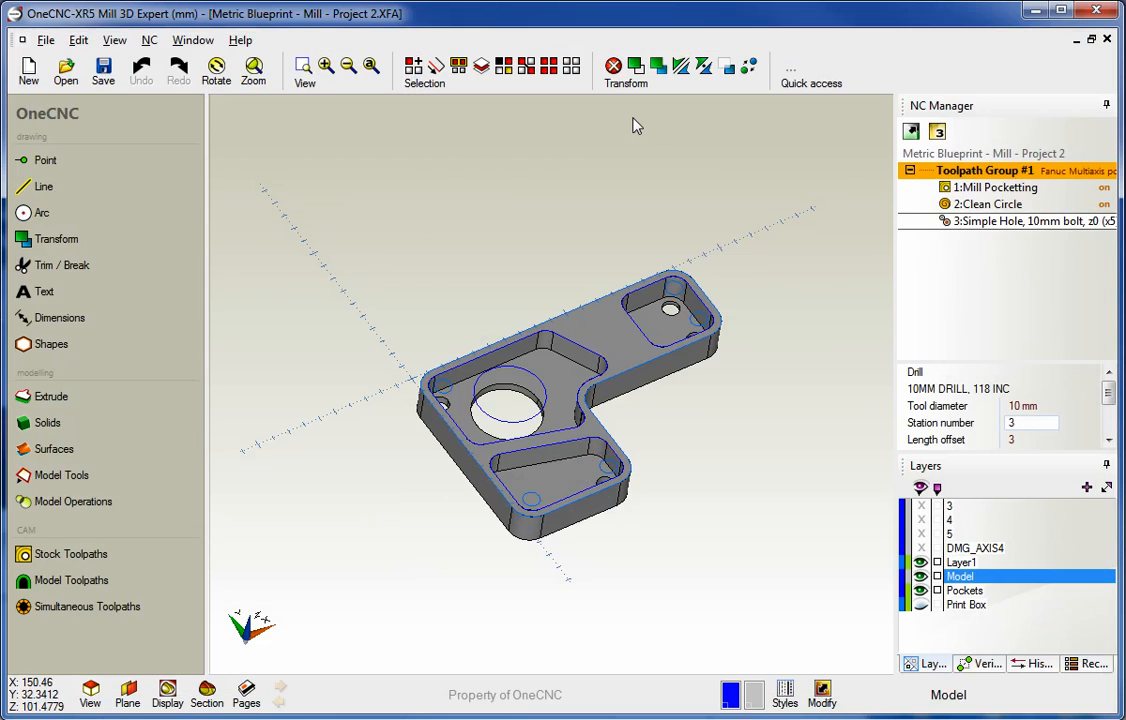